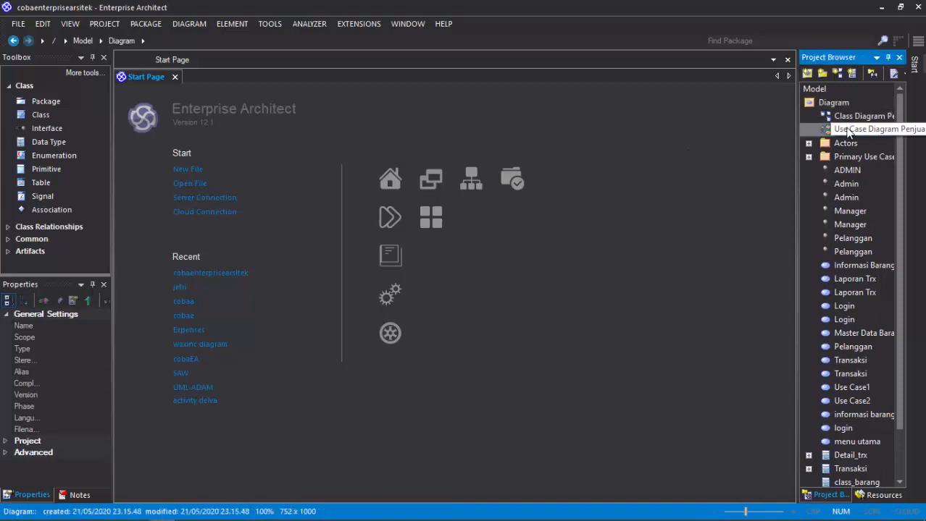
# Step: Create a UML Behavioral Activity diagram named "Activity Diagram login" in the Diagram package
pyautogui.doubleClick(852, 117)
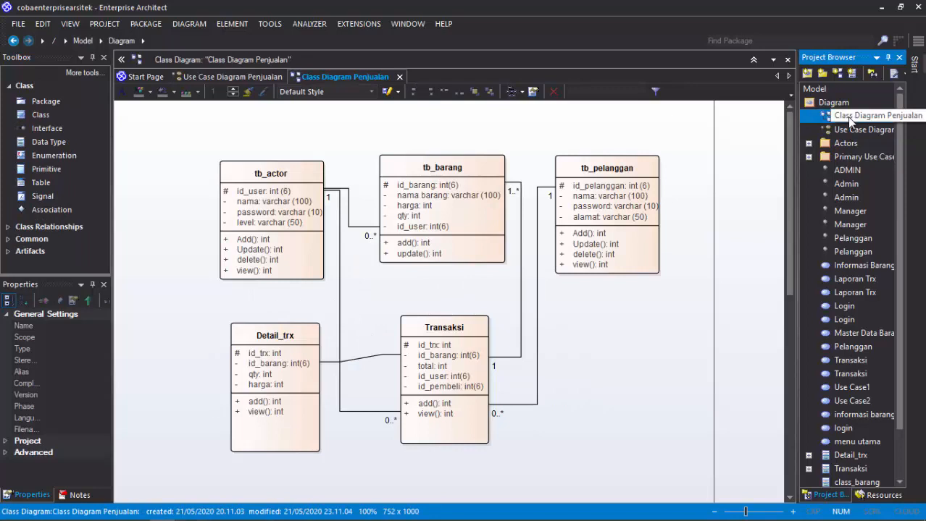
pyautogui.click(833, 102)
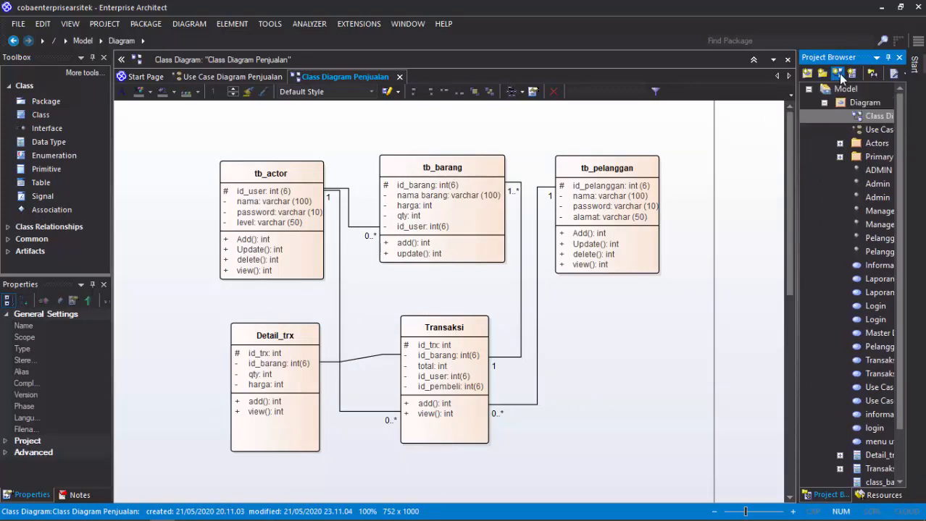
pyautogui.click(838, 73)
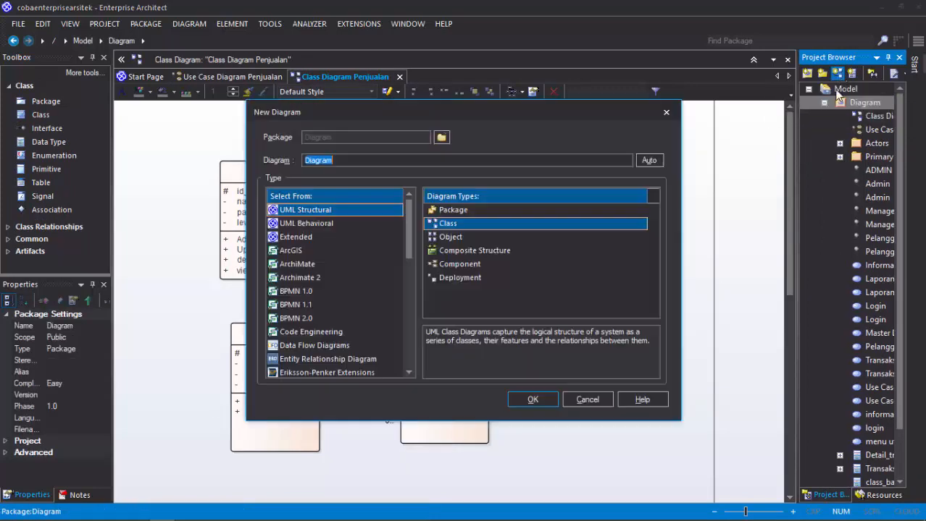
pyautogui.click(293, 223)
pyautogui.click(455, 224)
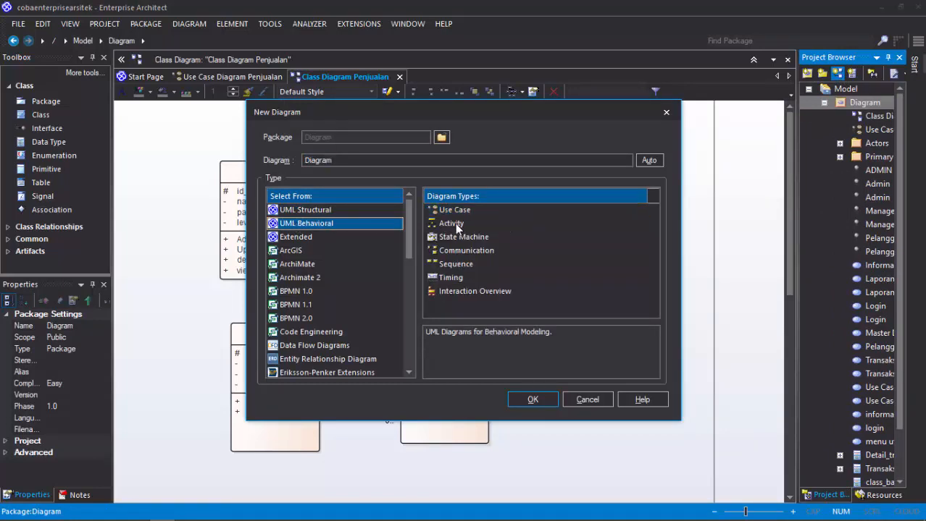
pyautogui.click(455, 224)
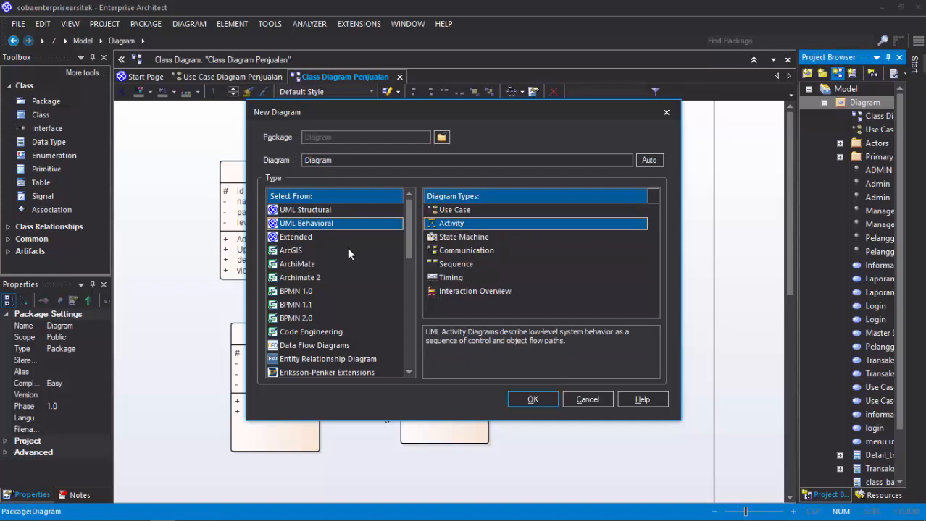
pyautogui.write('ac')
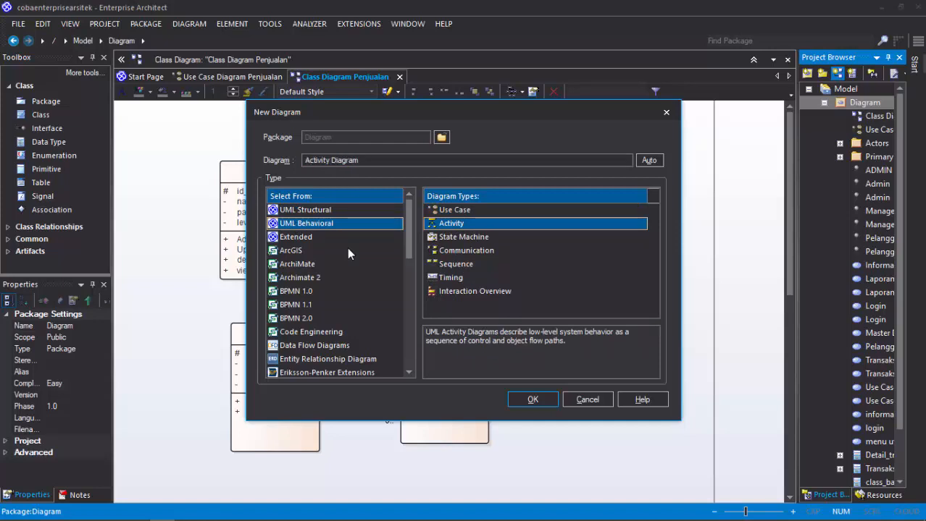
pyautogui.write('login')
pyautogui.click(536, 400)
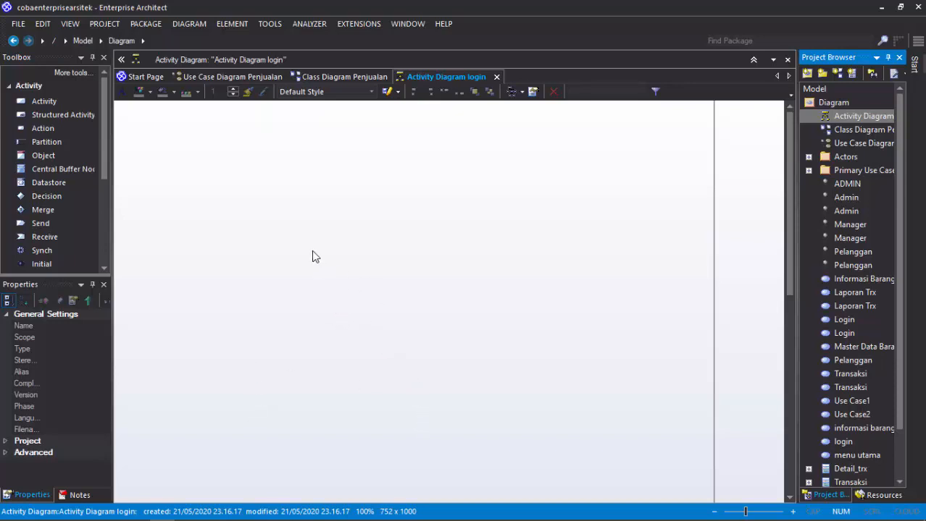
# Step: Add a partition named "Admin" to the login activity diagram
pyautogui.click(47, 142)
pyautogui.click(218, 192)
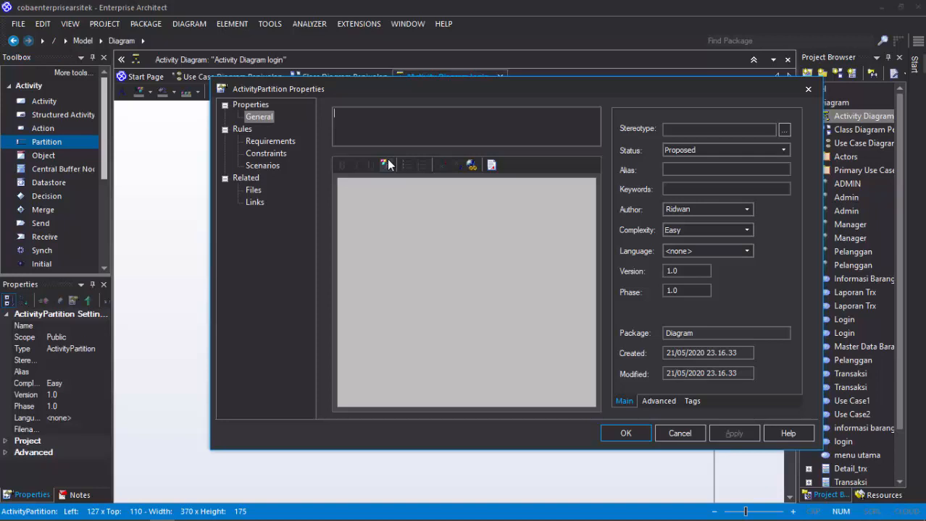
pyautogui.write('Admin')
pyautogui.click(724, 434)
pyautogui.click(628, 435)
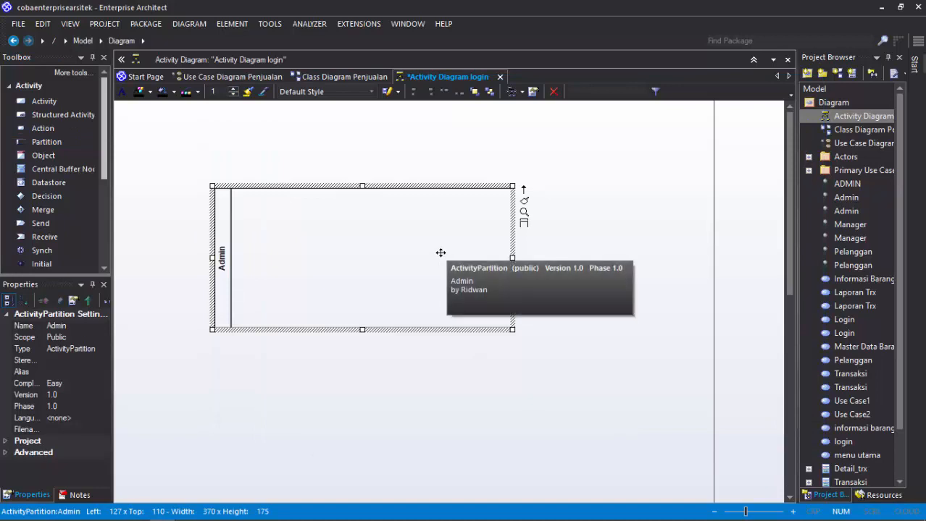
# Step: Switch the Admin partition to vertical orientation and reposition and resize it to about 211 wide by 262 high
pyautogui.click(526, 227)
pyautogui.moveTo(407, 199); pyautogui.dragTo(322, 199)
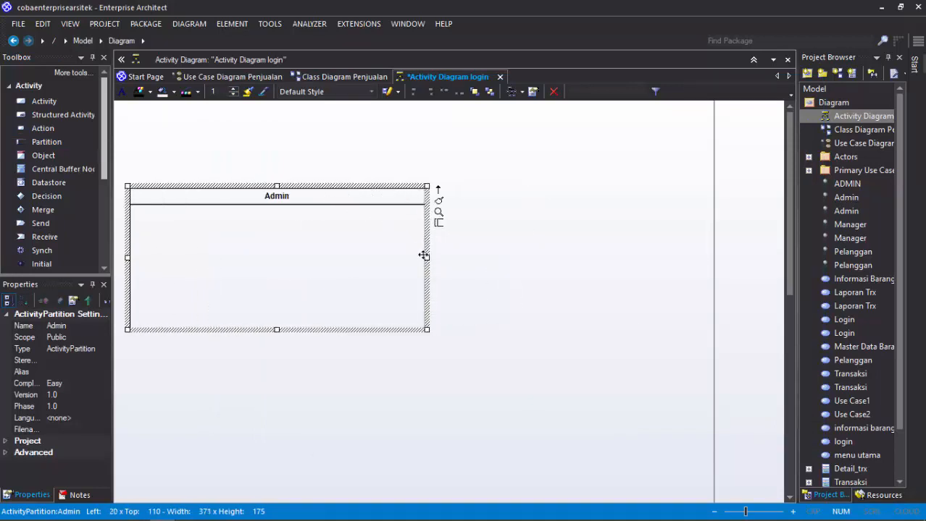
pyautogui.moveTo(426, 258); pyautogui.dragTo(300, 256)
pyautogui.moveTo(242, 198); pyautogui.dragTo(323, 207)
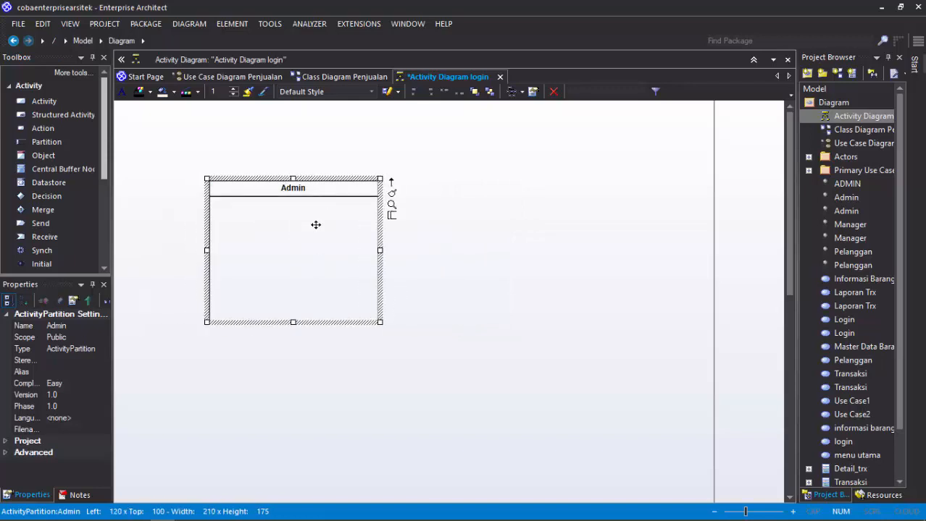
pyautogui.moveTo(289, 345); pyautogui.dragTo(290, 391)
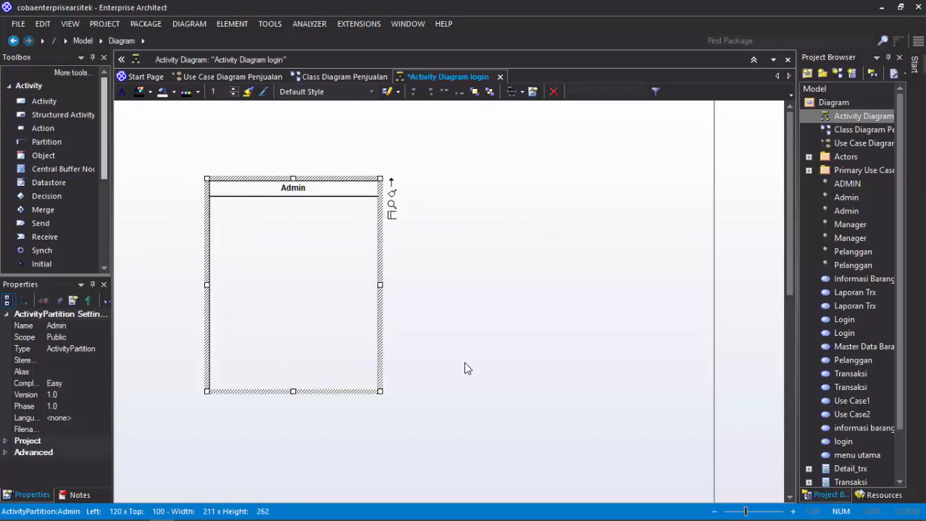
pyautogui.click(467, 369)
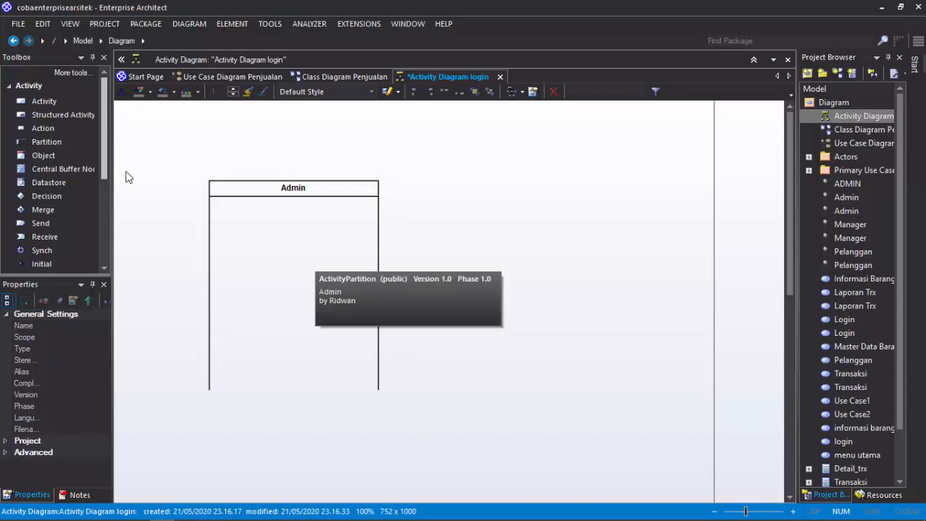
# Step: Add a vertical partition named "sistem" directly beside Admin, narrowed and extended down to Admin's lower edge
pyautogui.click(40, 143)
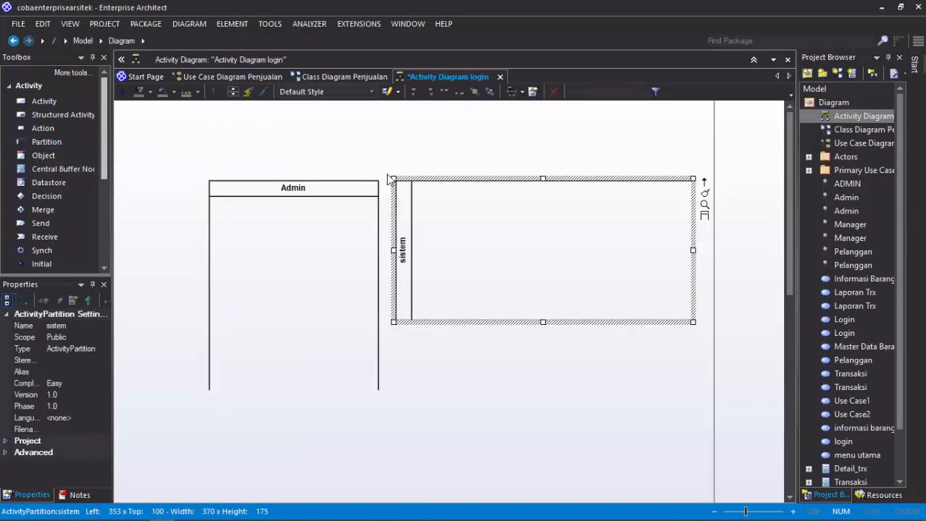
pyautogui.click(704, 216)
pyautogui.moveTo(693, 249); pyautogui.dragTo(548, 248)
pyautogui.moveTo(464, 188); pyautogui.dragTo(439, 188)
pyautogui.moveTo(453, 324); pyautogui.dragTo(452, 389)
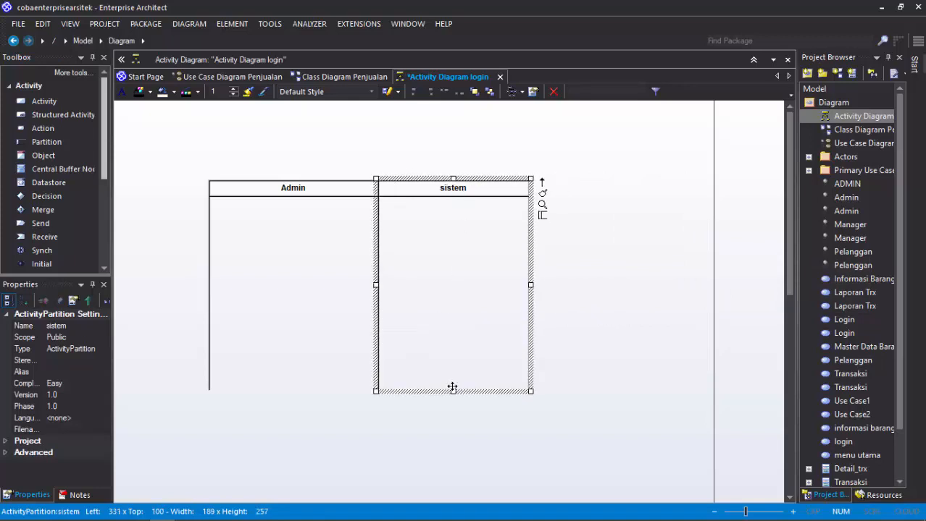
pyautogui.click(609, 378)
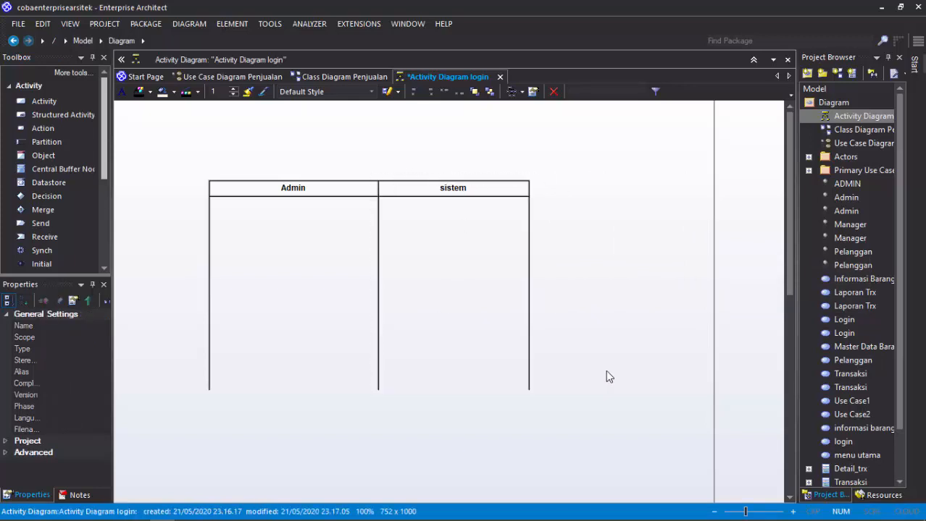
# Step: Widen the sistem partition slightly so its width matches the Admin partition
pyautogui.click(324, 276)
pyautogui.click(466, 275)
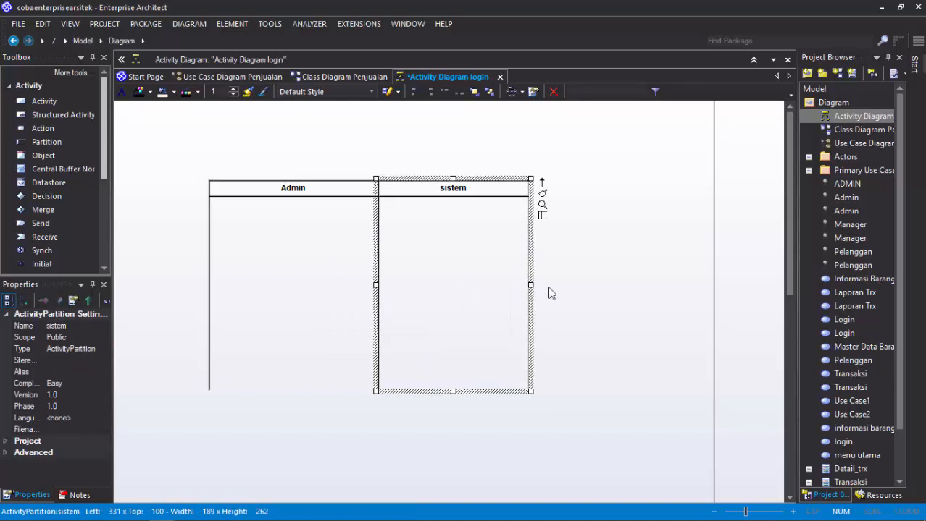
pyautogui.moveTo(531, 285); pyautogui.dragTo(549, 284)
pyautogui.click(589, 356)
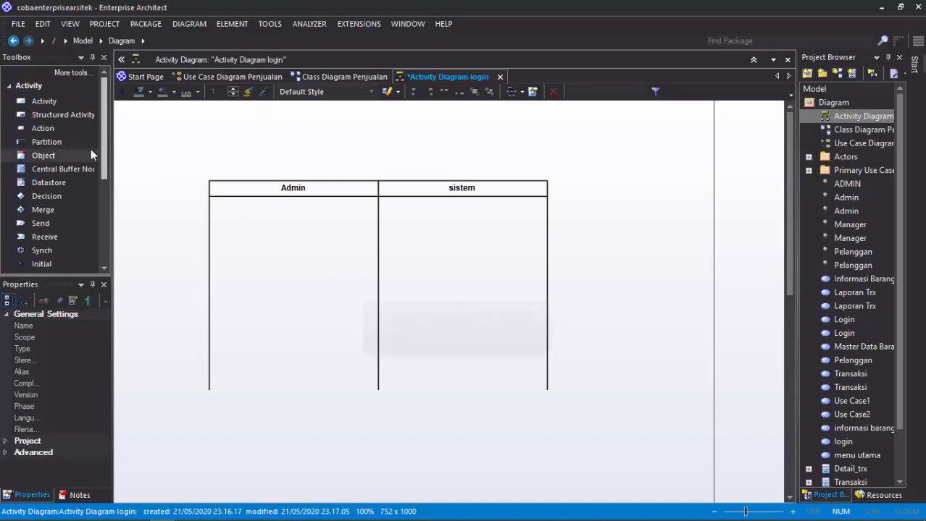
# Step: Add an activity named "Akses halaman login" at the top of the Admin lane, sized about 135 by 33
pyautogui.click(41, 102)
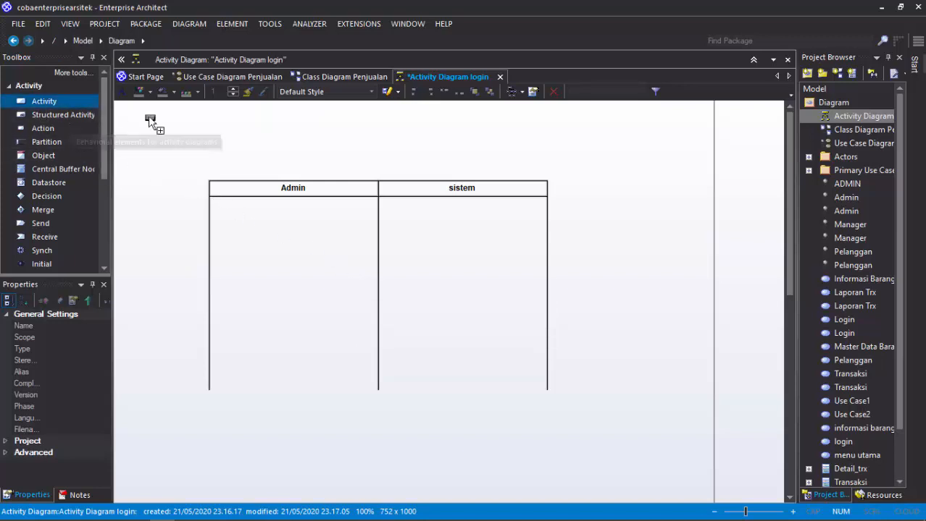
pyautogui.click(275, 238)
pyautogui.write('Akses halaman l')
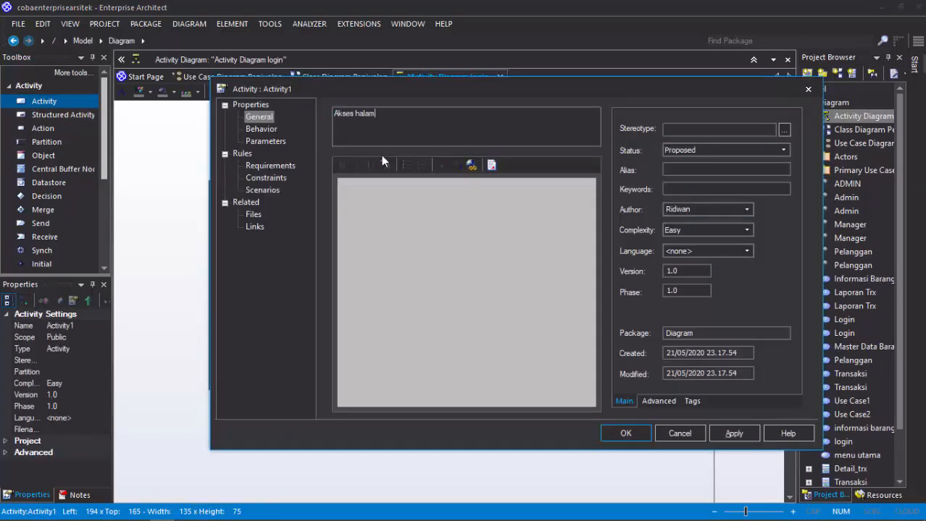
pyautogui.write('ogin')
pyautogui.press('Return')
pyautogui.moveTo(321, 294); pyautogui.dragTo(291, 247)
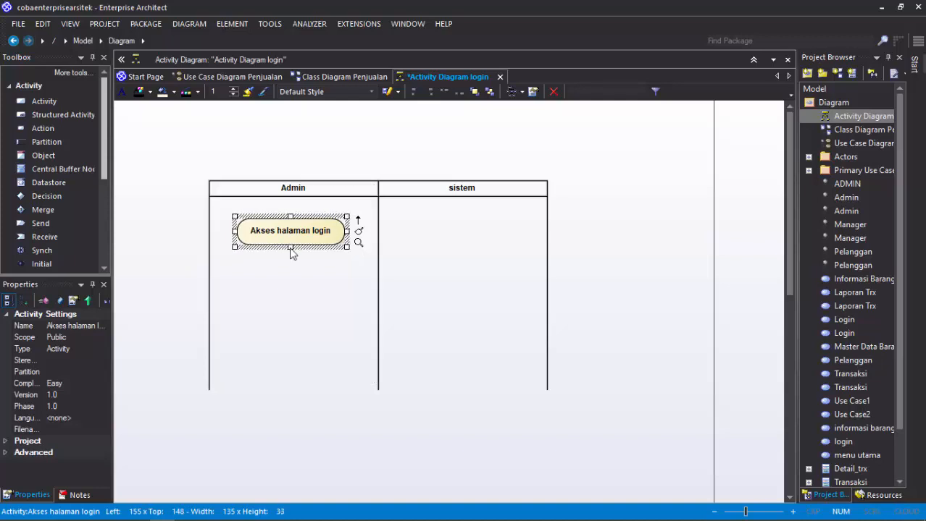
# Step: Add an activity named "Menampilkan halaman login" in the sistem lane level with the first activity, sized about 135 by 34
pyautogui.click(40, 101)
pyautogui.click(430, 230)
pyautogui.write('Menamp')
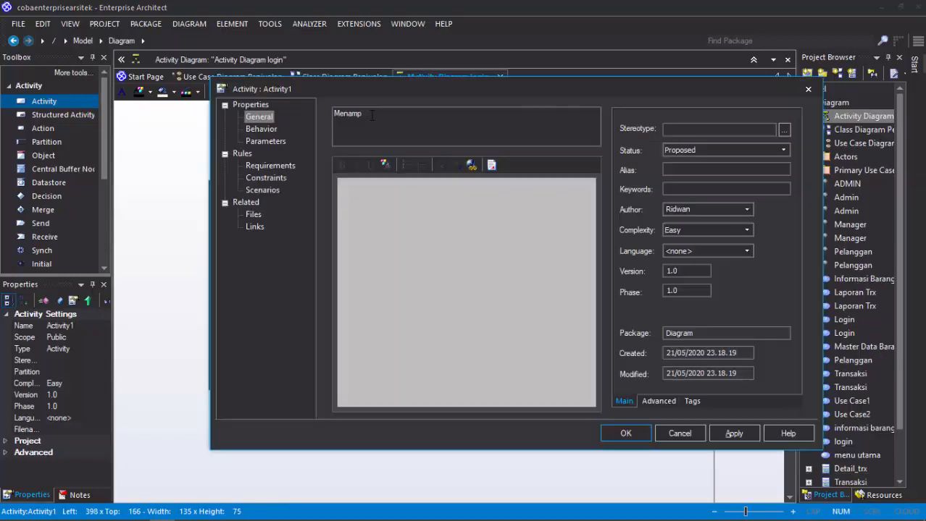
pyautogui.write('ilkan hlaalaman login')
pyautogui.press('Return')
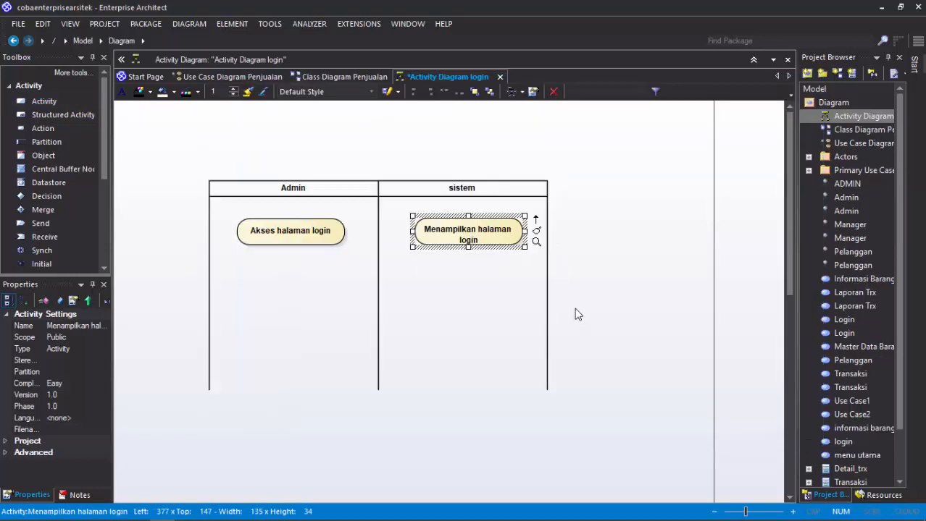
# Step: Connect Akses halaman login to Menampilkan halaman login with a Control Flow and align the two activities so the arrow runs straight
pyautogui.click(313, 235)
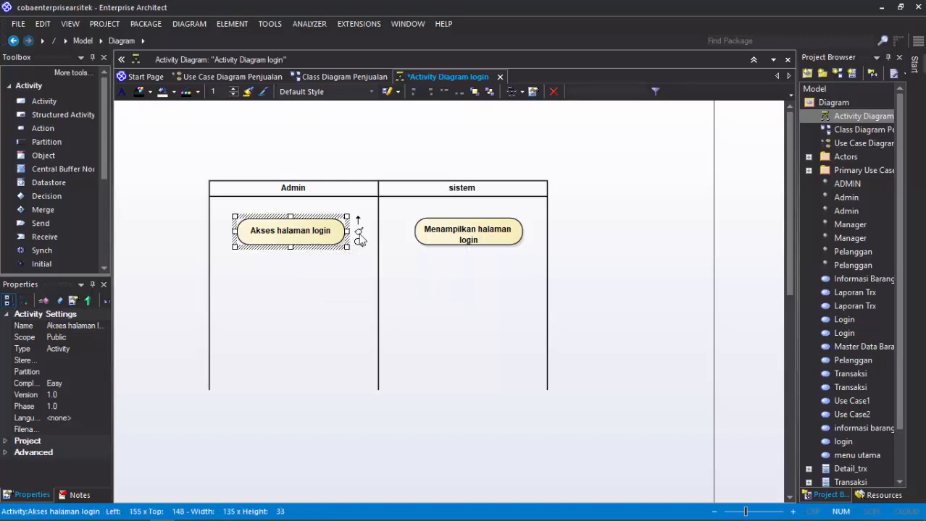
pyautogui.click(444, 232)
pyautogui.moveTo(503, 242); pyautogui.dragTo(502, 245)
pyautogui.click(327, 244)
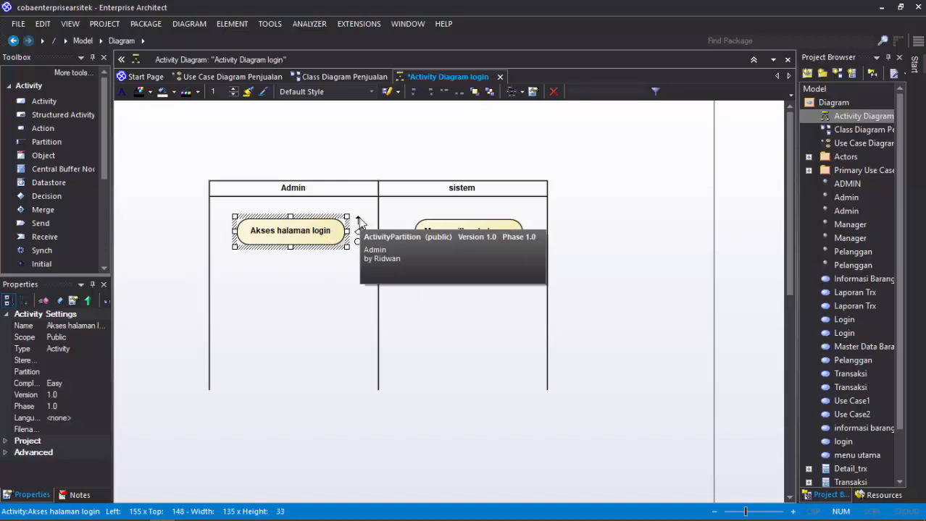
pyautogui.moveTo(357, 221); pyautogui.dragTo(422, 237)
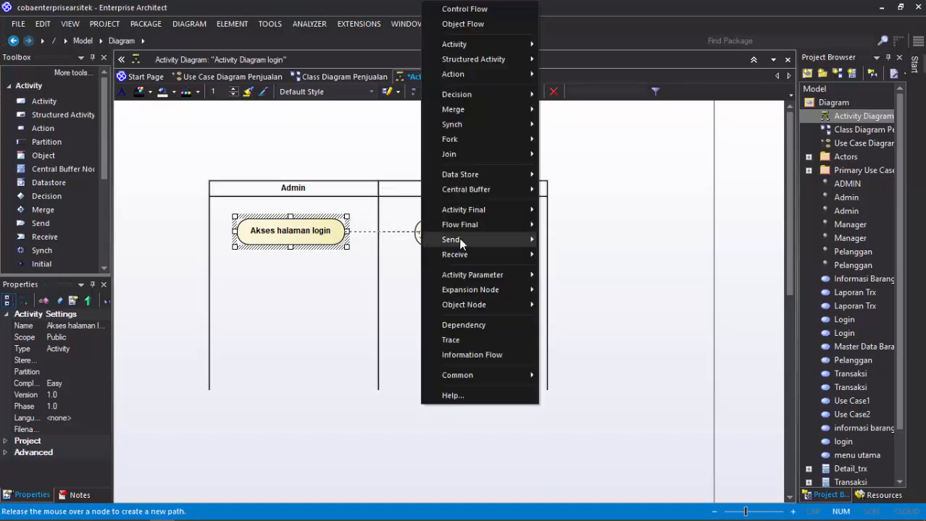
pyautogui.click(455, 10)
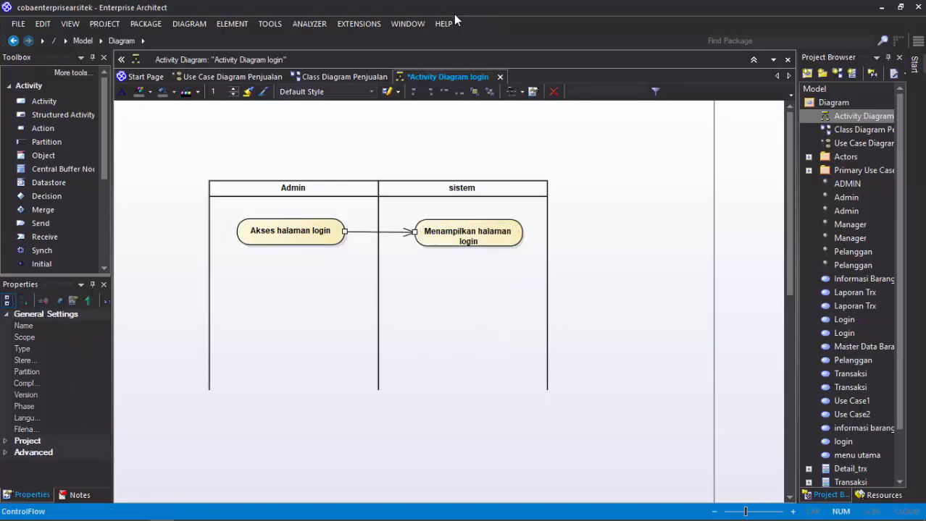
pyautogui.click(490, 249)
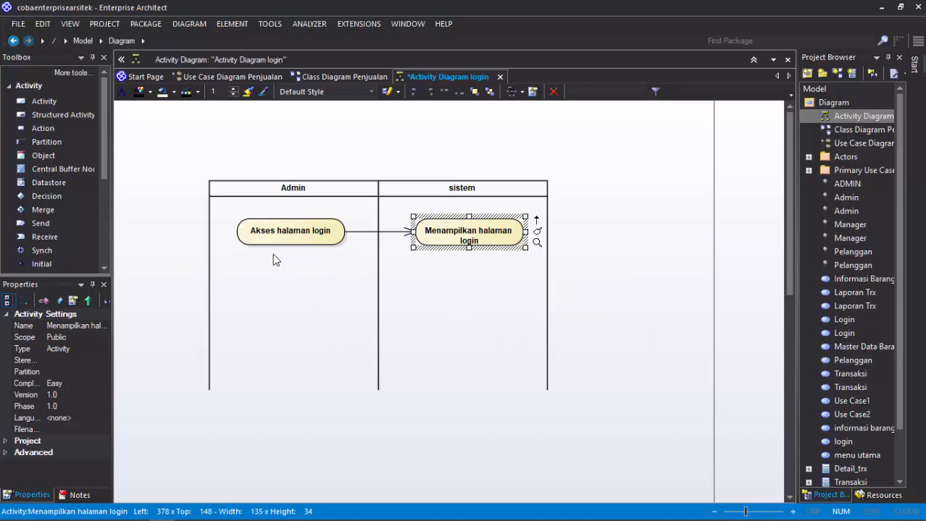
# Step: Add a compact activity named "Input username & password" in the Admin lane below Akses halaman login
pyautogui.click(43, 102)
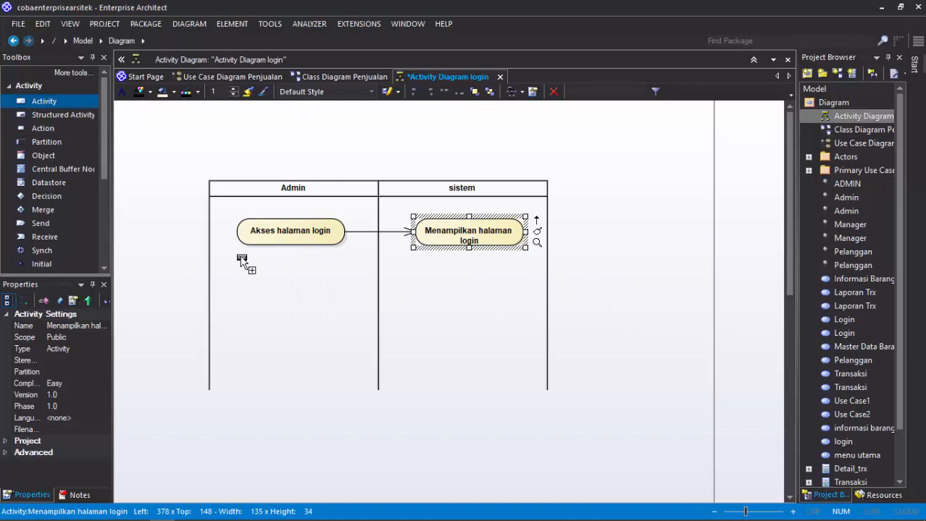
pyautogui.click(273, 275)
pyautogui.moveTo(329, 338); pyautogui.dragTo(335, 315)
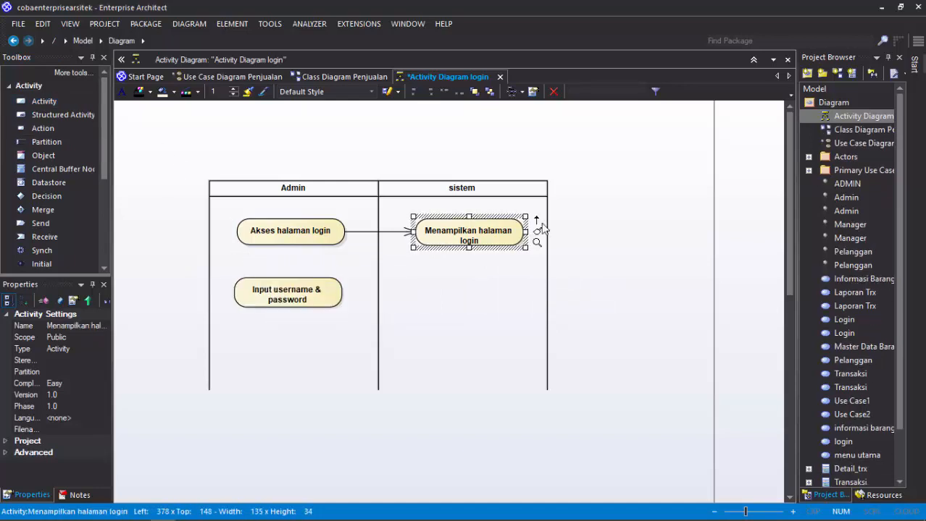
# Step: Connect Menampilkan halaman login to Input username & password with a Control Flow, bent at right angles midway between the activities
pyautogui.moveTo(534, 221); pyautogui.dragTo(288, 285)
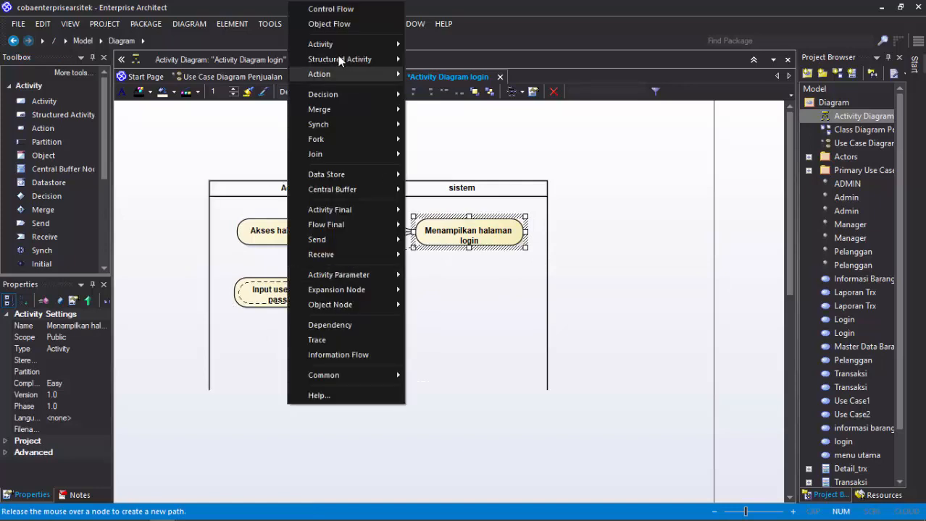
pyautogui.click(330, 9)
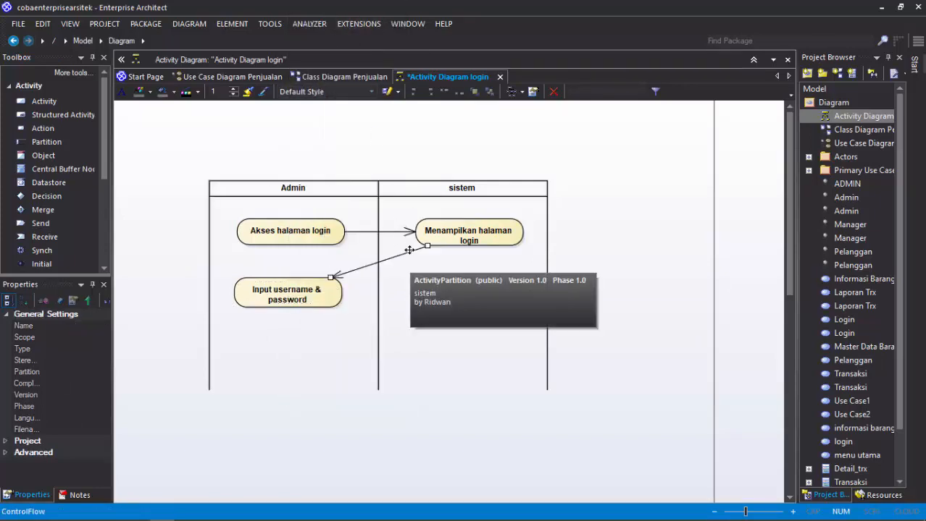
pyautogui.moveTo(411, 252); pyautogui.dragTo(470, 268)
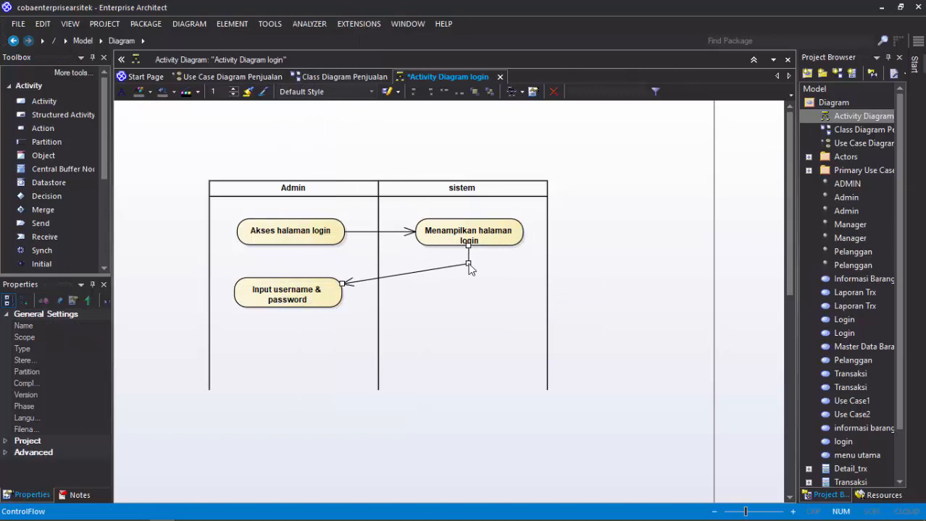
pyautogui.moveTo(380, 278); pyautogui.dragTo(289, 264)
pyautogui.click(367, 266)
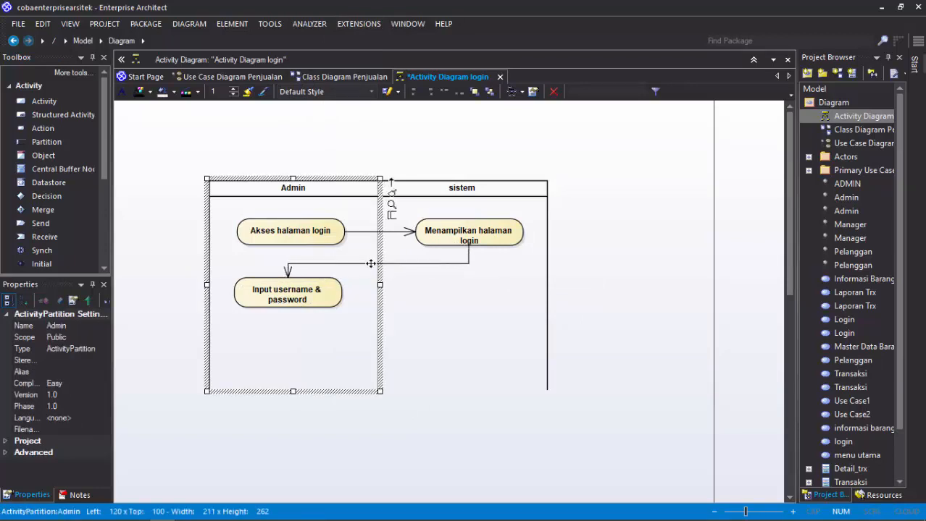
pyautogui.moveTo(362, 263); pyautogui.dragTo(363, 257)
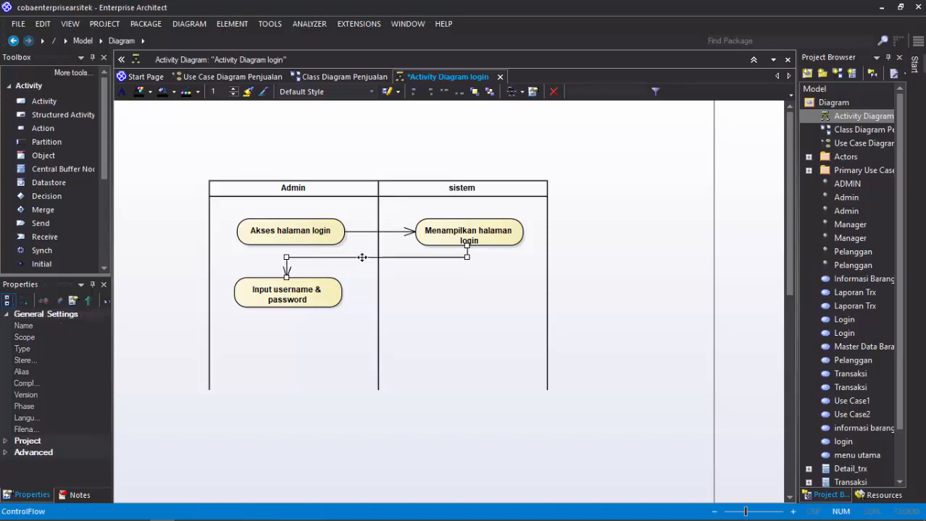
pyautogui.click(460, 373)
pyautogui.click(320, 334)
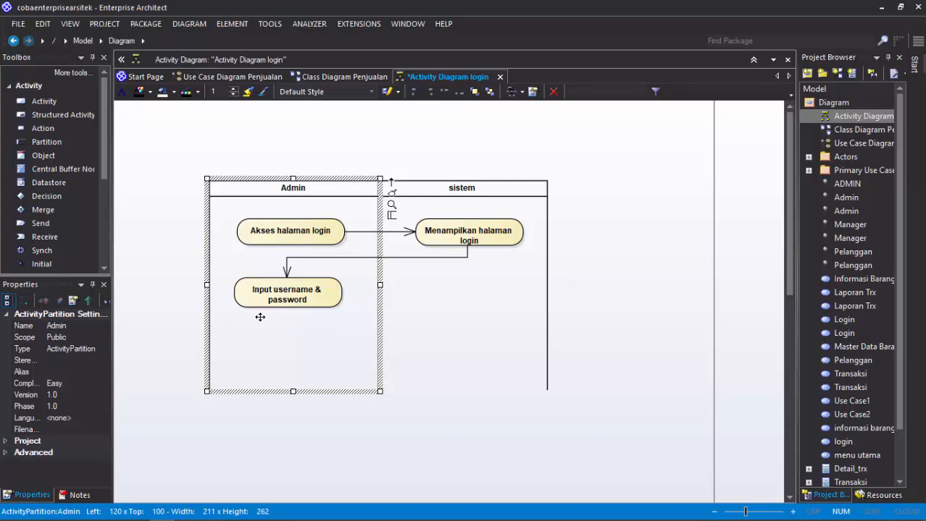
pyautogui.click(462, 303)
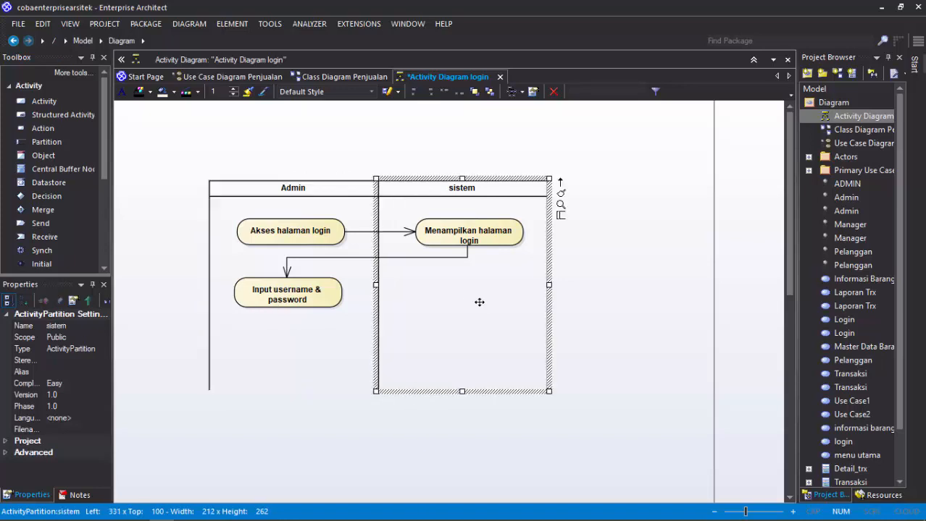
pyautogui.click(308, 302)
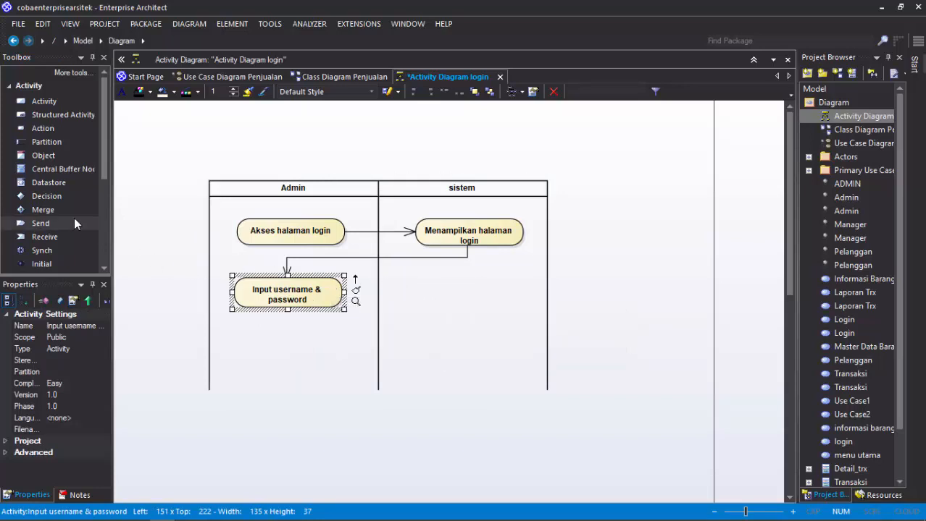
# Step: Add a Decision named "Validasi" in the sistem lane below Menampilkan halaman login, widened to about 81 by 34
pyautogui.click(46, 195)
pyautogui.click(434, 297)
pyautogui.write('Validasi')
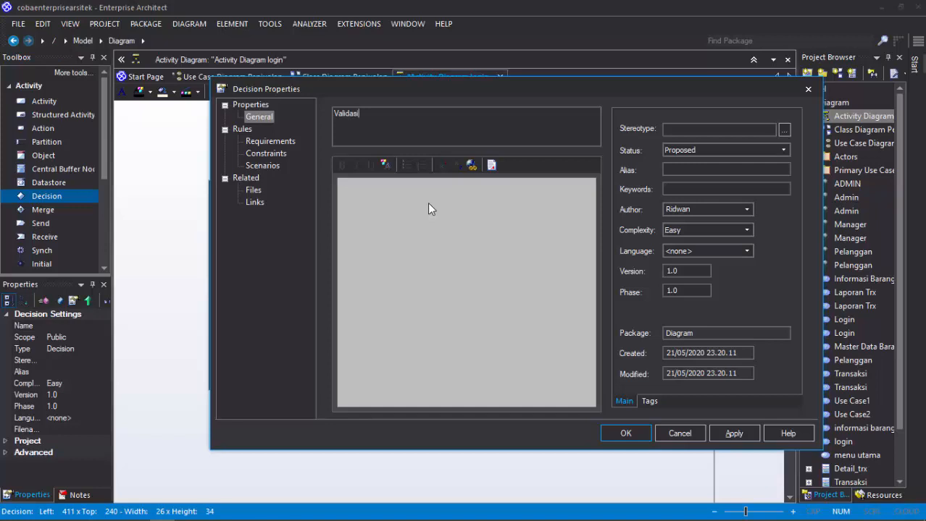
pyautogui.press('Return')
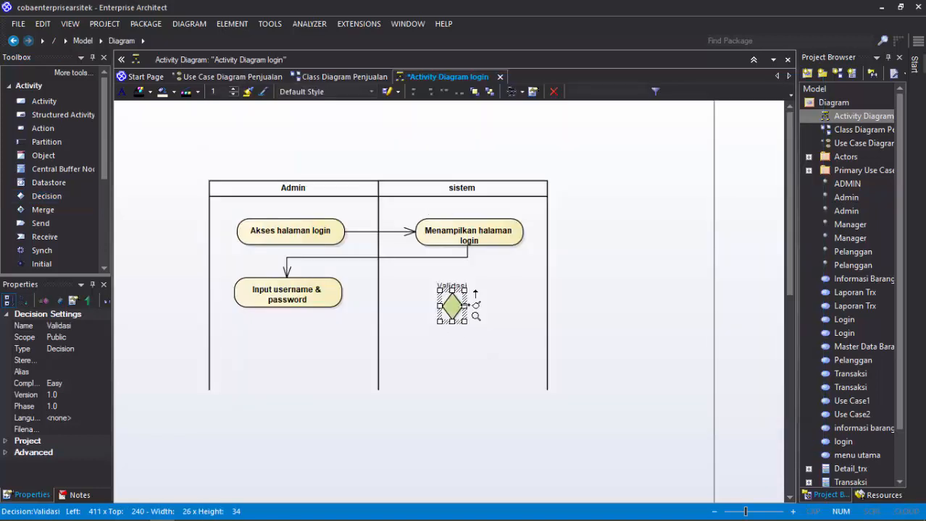
pyautogui.moveTo(465, 305)
pyautogui.mouseDown()
pyautogui.moveTo(508, 305)
pyautogui.moveTo(460, 308)
pyautogui.mouseUp()
pyautogui.moveTo(459, 303); pyautogui.dragTo(462, 304)
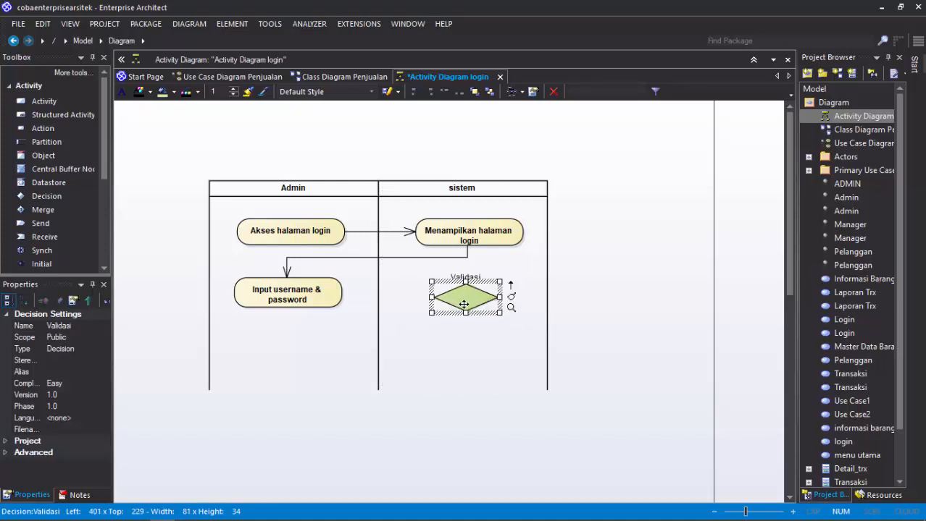
# Step: Move the Validasi name label into the centre of its decision diamond
pyautogui.click(509, 266)
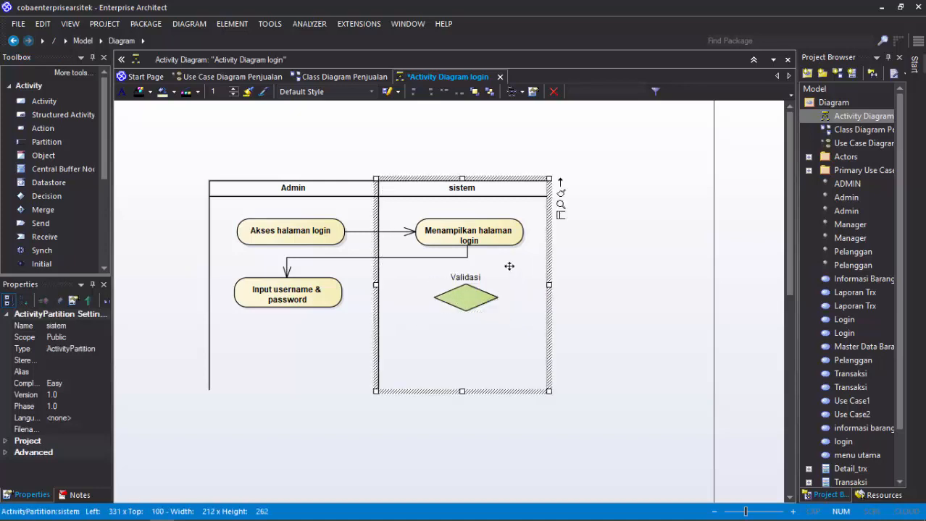
pyautogui.click(468, 289)
pyautogui.click(454, 278)
pyautogui.moveTo(465, 278); pyautogui.dragTo(465, 298)
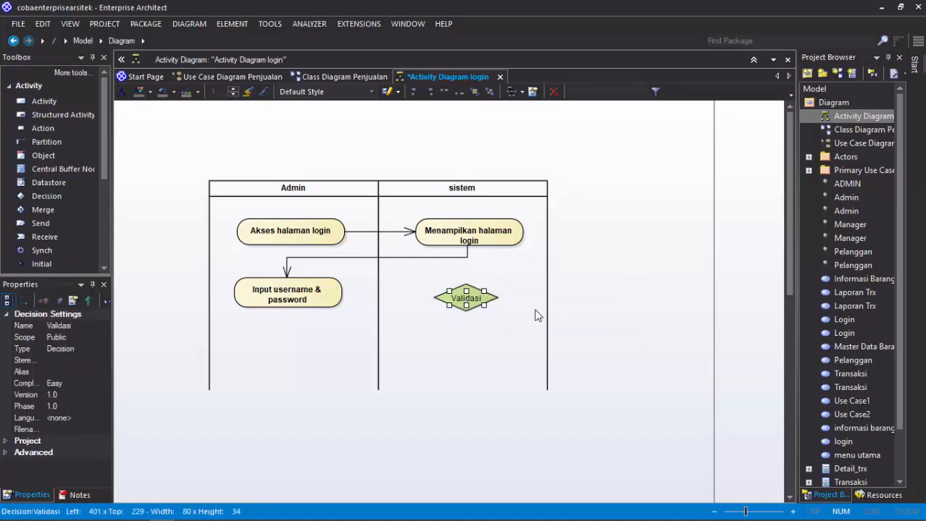
pyautogui.click(514, 309)
# Step: Connect Input username & password to the Validasi decision with a Control Flow and move the diamond up to level the arrow
pyautogui.click(340, 304)
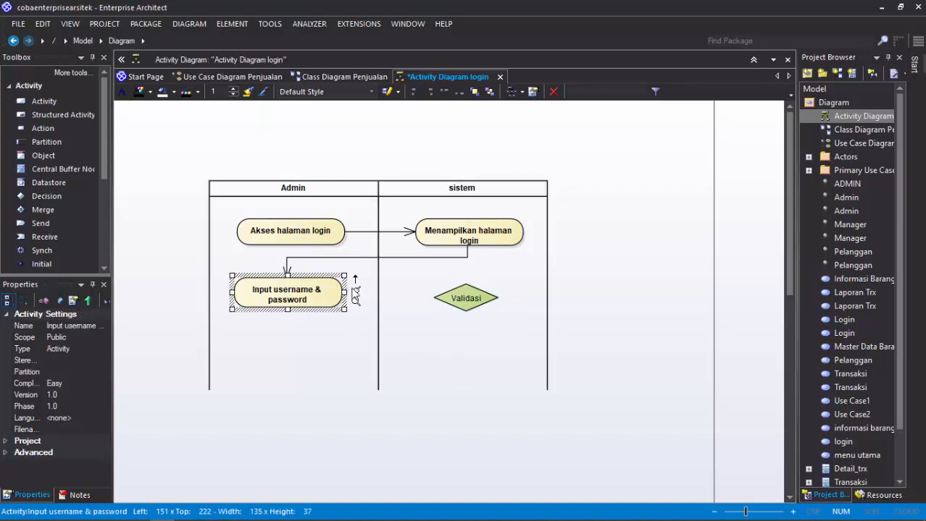
pyautogui.moveTo(357, 281); pyautogui.dragTo(467, 301)
pyautogui.click(460, 305)
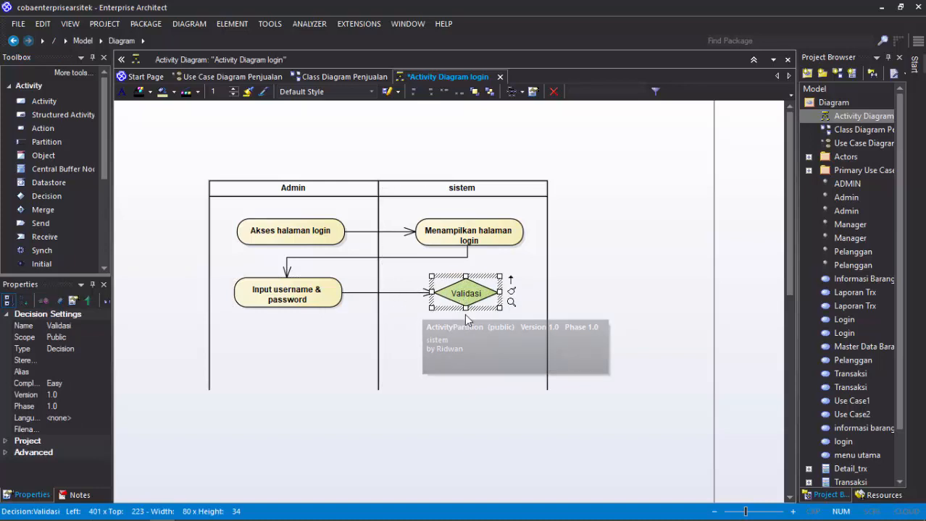
pyautogui.moveTo(465, 301); pyautogui.dragTo(466, 299)
pyautogui.click(476, 438)
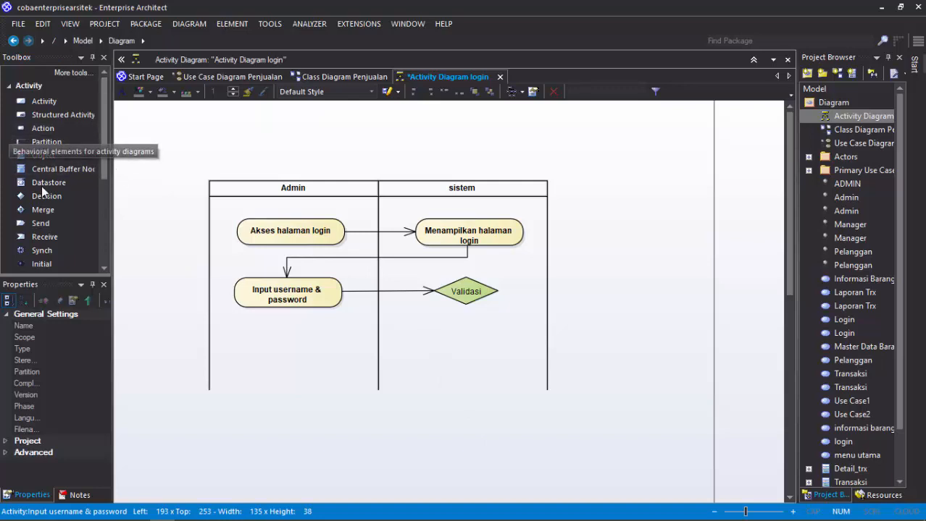
# Step: Connect Validasi back to Input username & password with a Control Flow, routed at right angles below both shapes
pyautogui.click(459, 295)
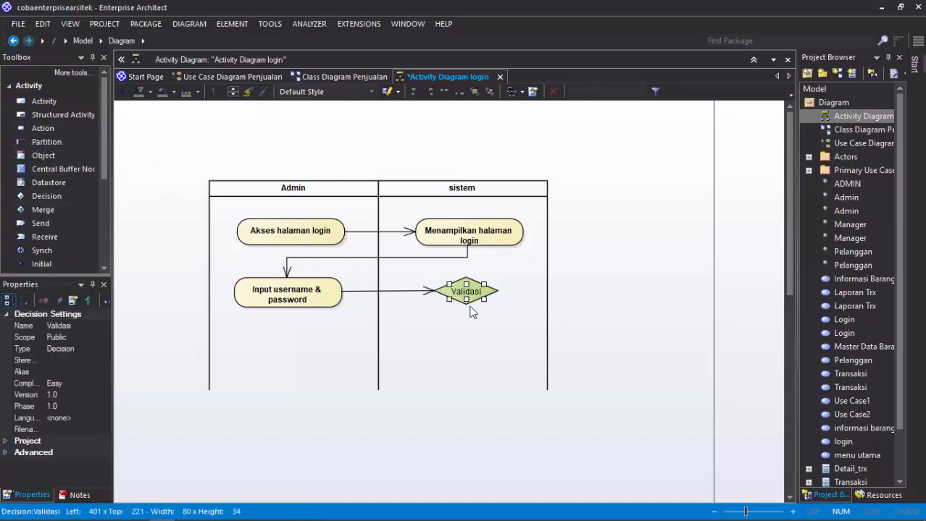
pyautogui.moveTo(511, 281); pyautogui.dragTo(279, 304)
pyautogui.click(323, 9)
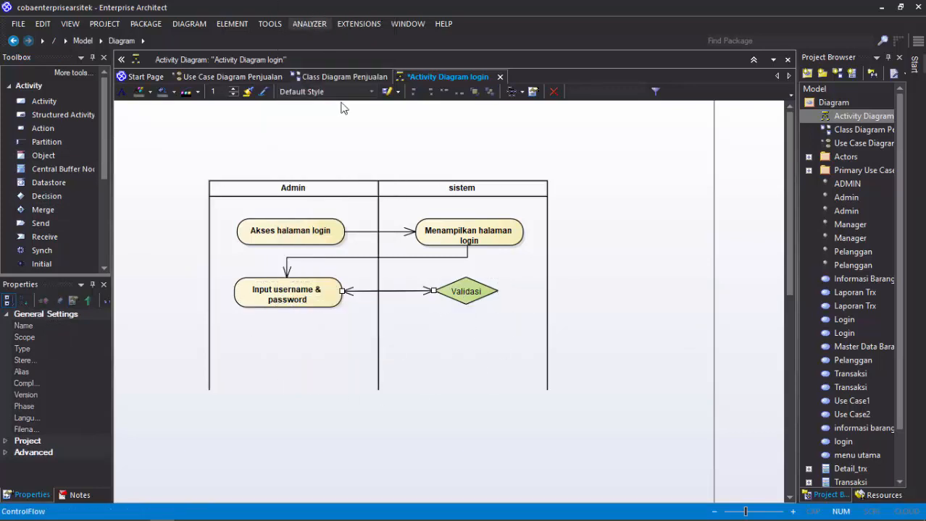
pyautogui.moveTo(341, 291); pyautogui.dragTo(291, 325)
pyautogui.moveTo(391, 300); pyautogui.dragTo(465, 323)
# Step: Name the return flow from Validasi "false" and place its label on the horizontal part of the line
pyautogui.doubleClick(429, 323)
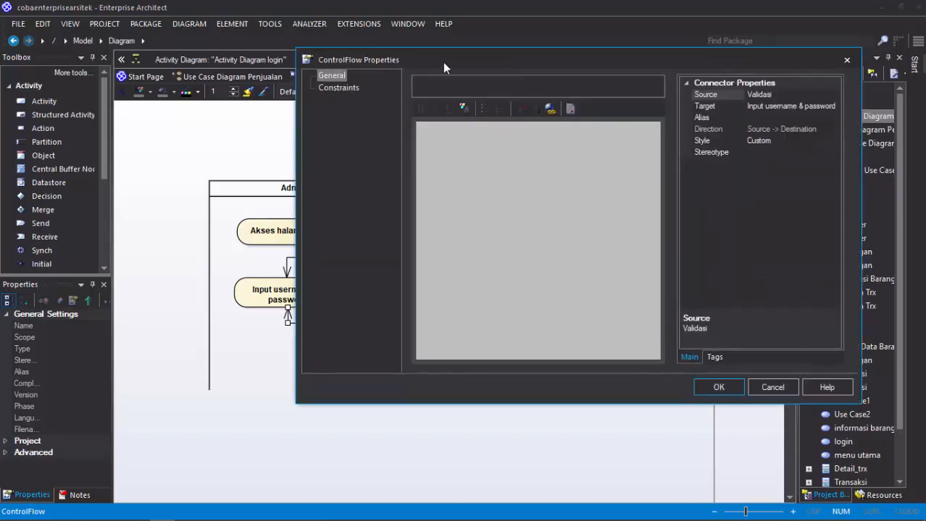
pyautogui.press('Return')
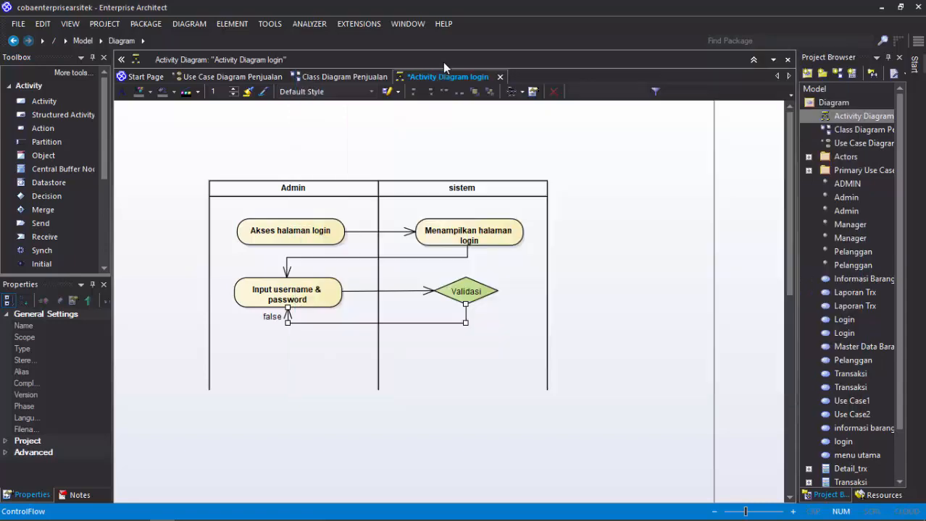
pyautogui.moveTo(277, 324); pyautogui.dragTo(327, 331)
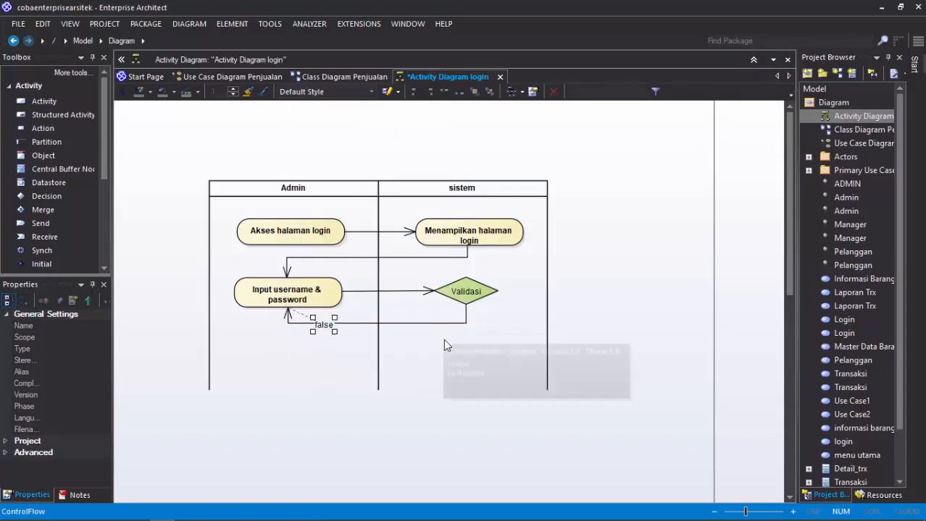
# Step: Nudge Input username & password level with Validasi so the arrow between them runs straight
pyautogui.click(447, 345)
pyautogui.click(302, 304)
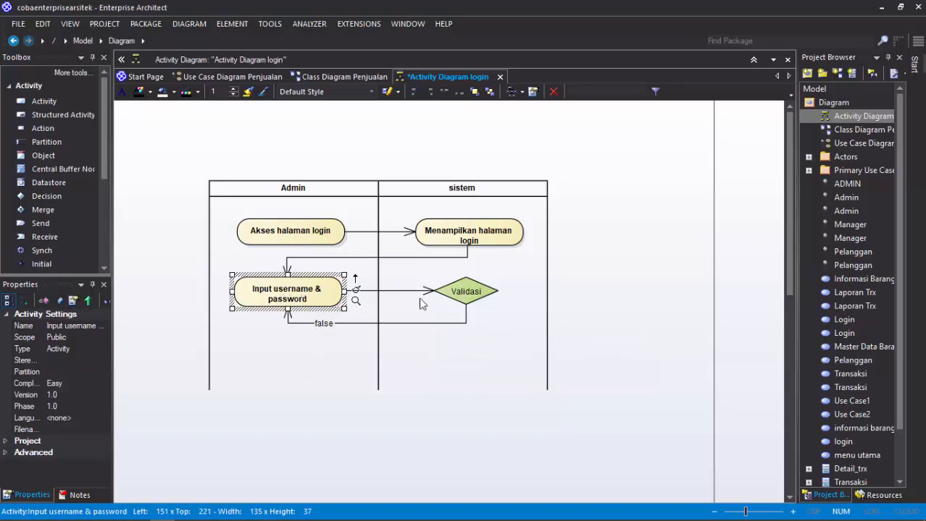
pyautogui.click(486, 301)
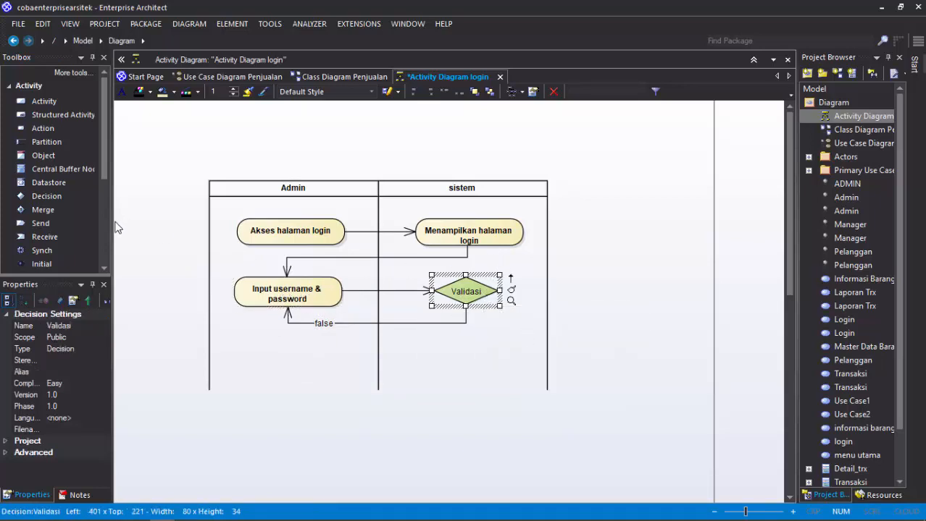
# Step: Add an activity named "Halaman sistem" in the sistem lane below Validasi, sized about 135 by 33
pyautogui.click(36, 103)
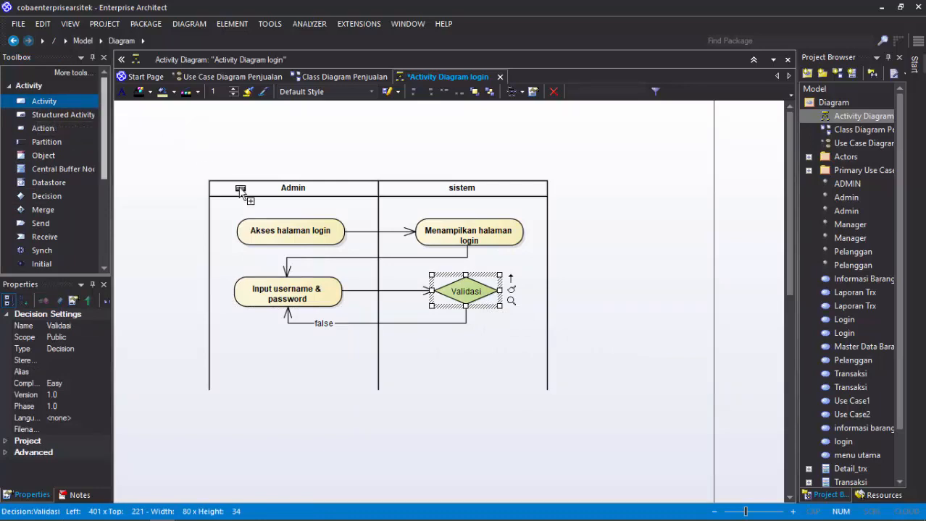
pyautogui.click(468, 364)
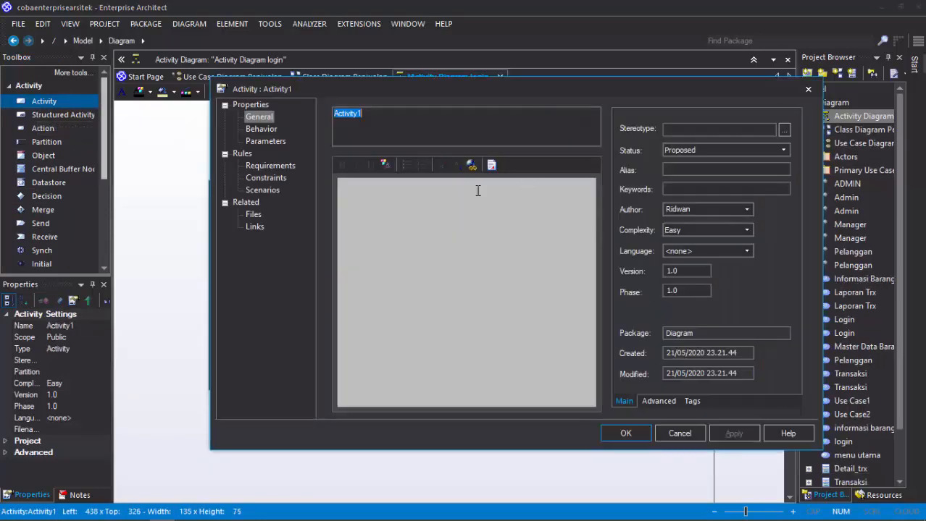
pyautogui.write('Halaman sistem')
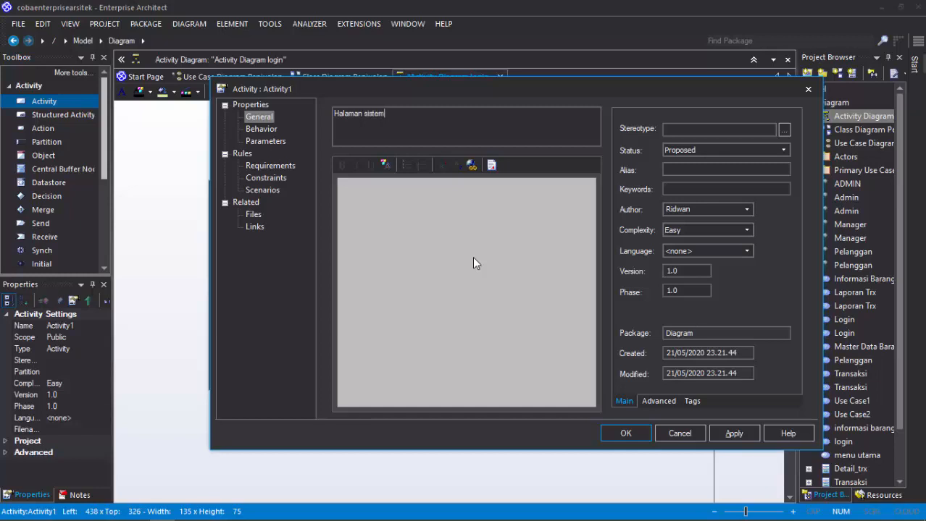
pyautogui.press('Return')
# Step: Connect Validasi to Halaman sistem with a Control Flow leaving the diamond's right corner and bent at right angles
pyautogui.click(495, 291)
pyautogui.moveTo(495, 291); pyautogui.dragTo(467, 360)
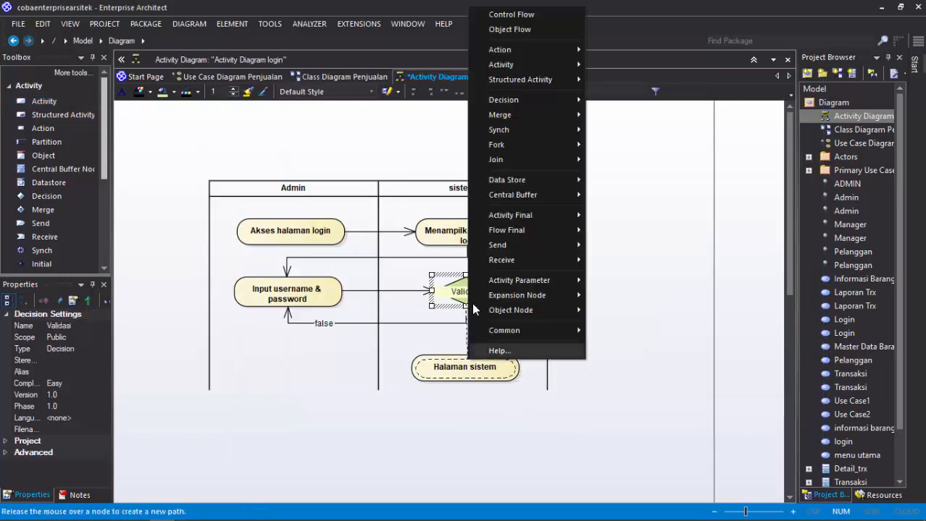
pyautogui.click(511, 13)
pyautogui.moveTo(466, 325); pyautogui.dragTo(516, 290)
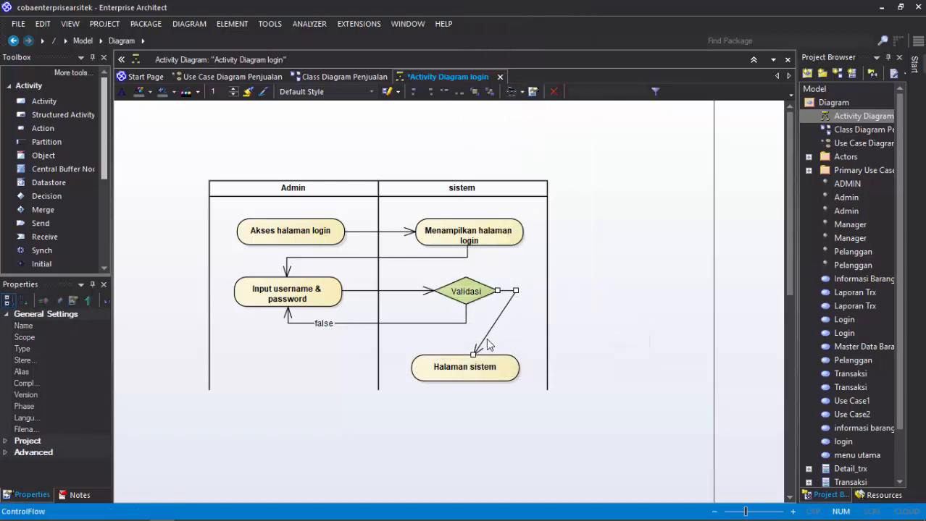
pyautogui.moveTo(485, 336)
pyautogui.mouseDown()
pyautogui.moveTo(515, 333)
pyautogui.moveTo(482, 337)
pyautogui.mouseUp()
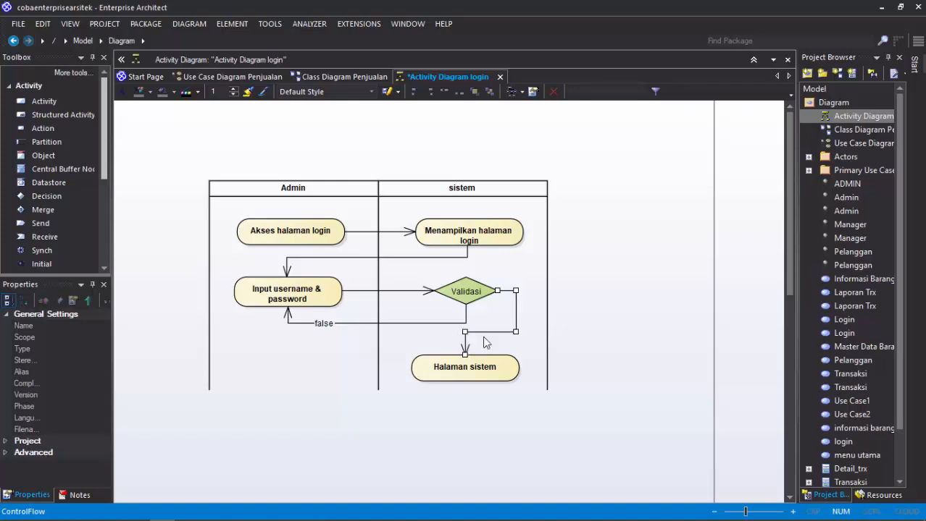
# Step: Name the flow from Validasi to Halaman sistem "true"
pyautogui.doubleClick(517, 303)
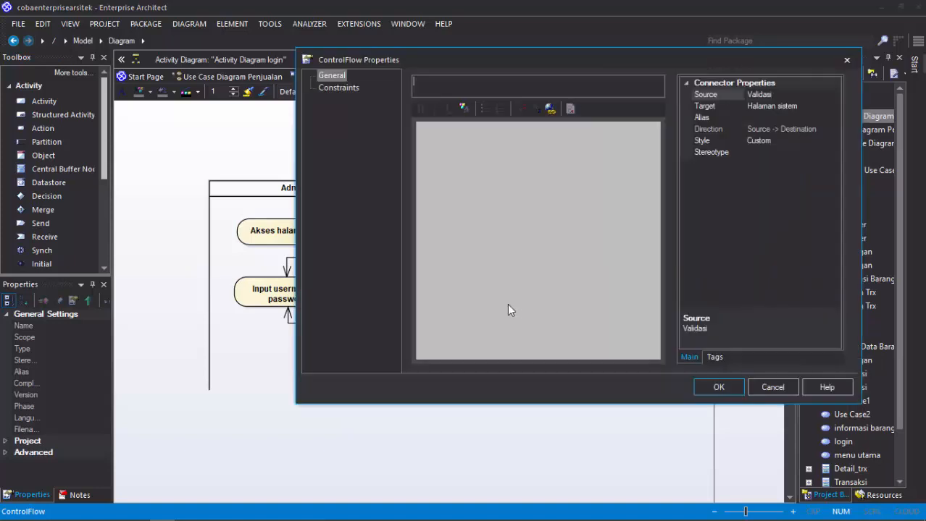
pyautogui.write('true')
pyautogui.press('Return')
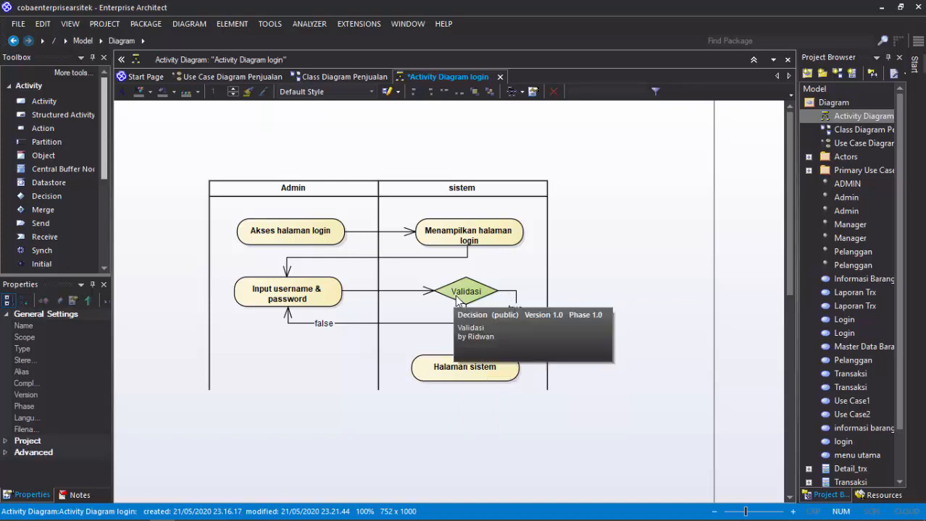
pyautogui.click(468, 371)
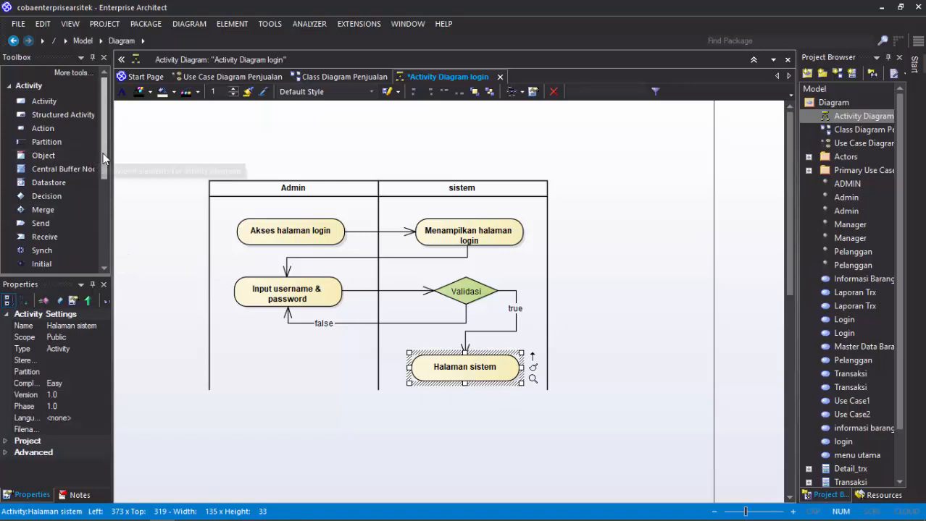
# Step: Add an Initial node without a name at the top of the Admin lane, above Akses halaman login
pyautogui.moveTo(104, 155); pyautogui.dragTo(103, 195)
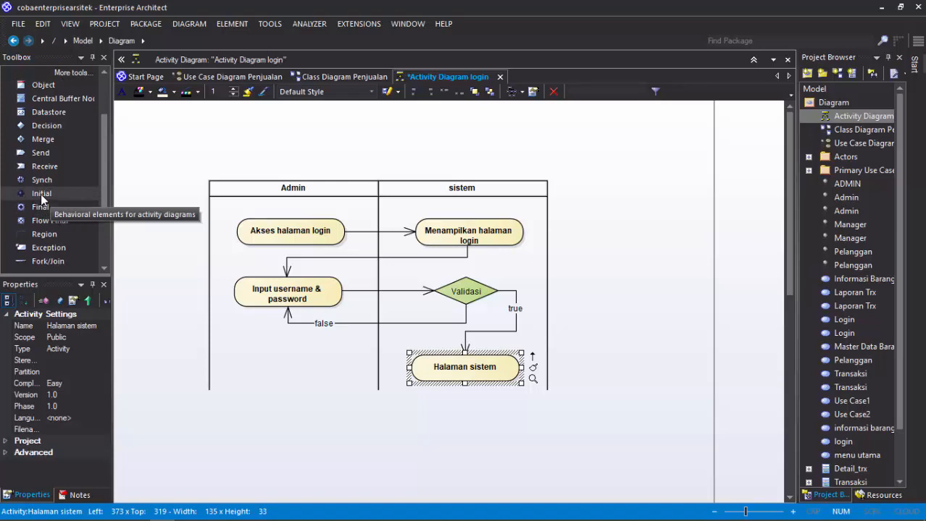
pyautogui.click(36, 197)
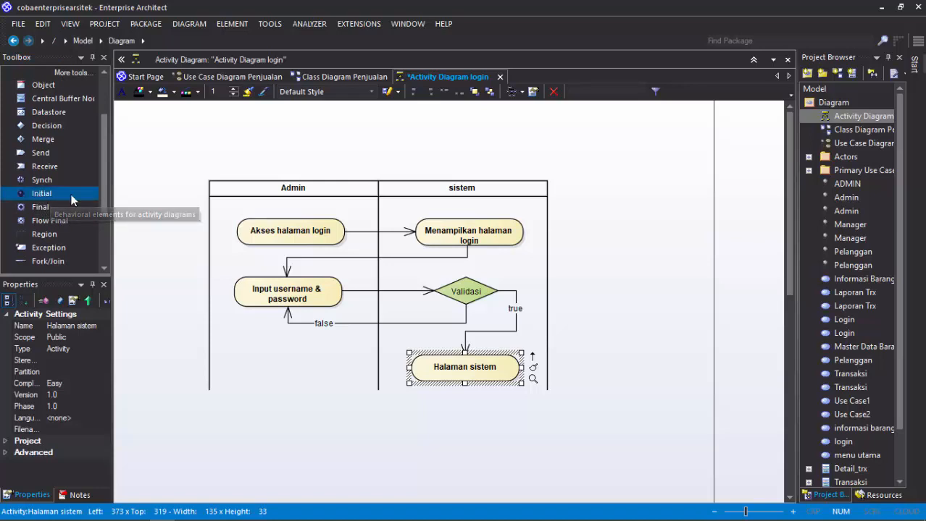
pyautogui.click(292, 206)
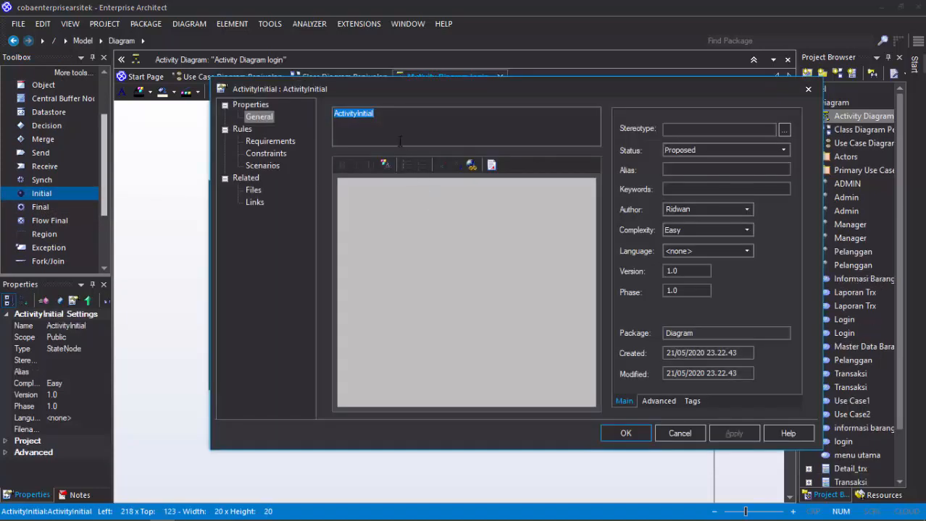
pyautogui.press('Return')
# Step: Move Akses halaman login and Menampilkan halaman login slightly down, keeping them level with each other
pyautogui.click(310, 244)
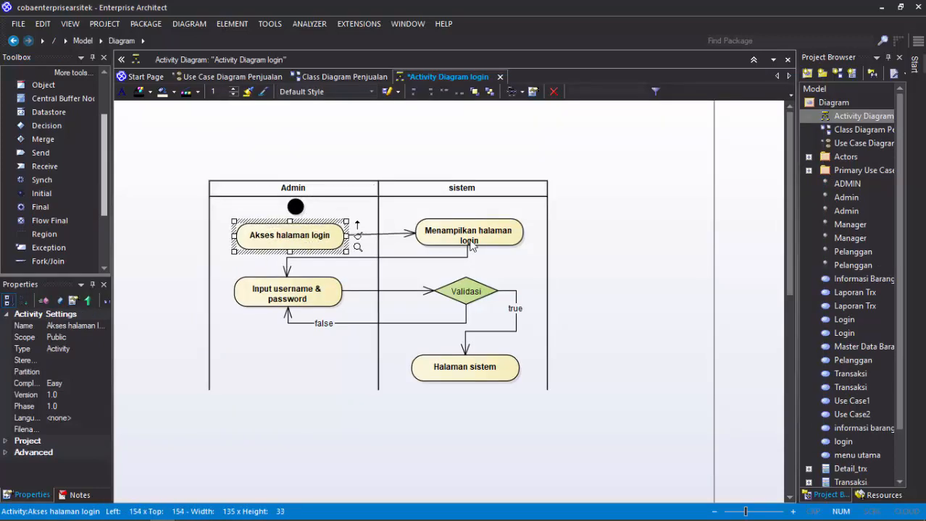
pyautogui.click(474, 243)
pyautogui.moveTo(473, 245); pyautogui.dragTo(472, 251)
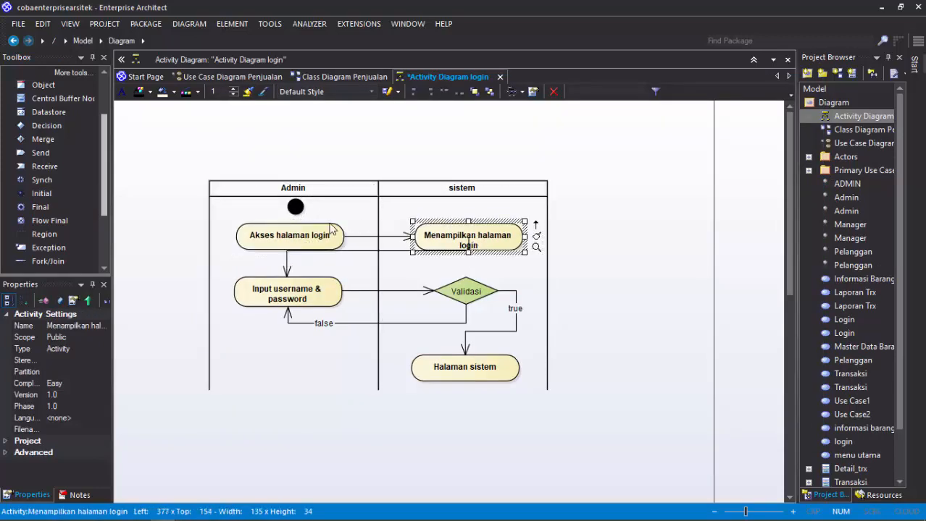
# Step: Connect the Initial node to Akses halaman login with a Control Flow and centre the node above the activity
pyautogui.click(296, 208)
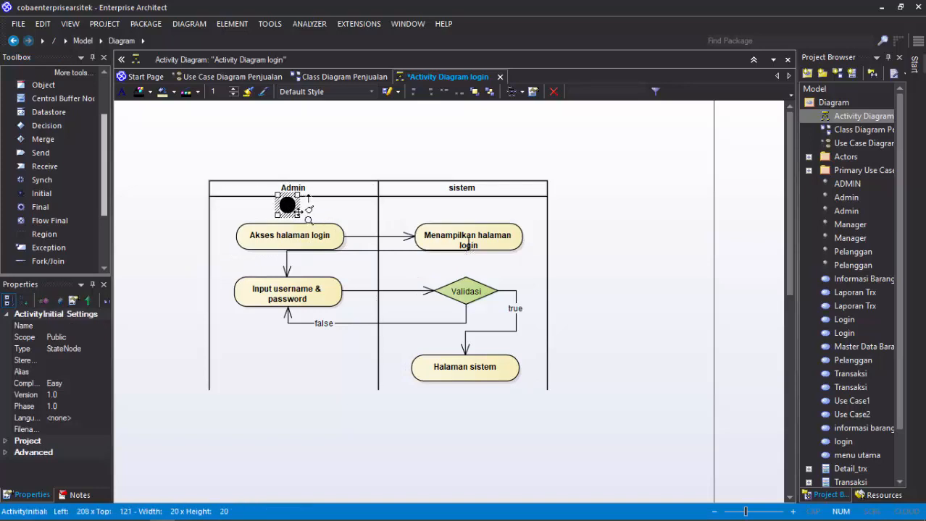
pyautogui.moveTo(316, 203); pyautogui.dragTo(286, 235)
pyautogui.click(312, 235)
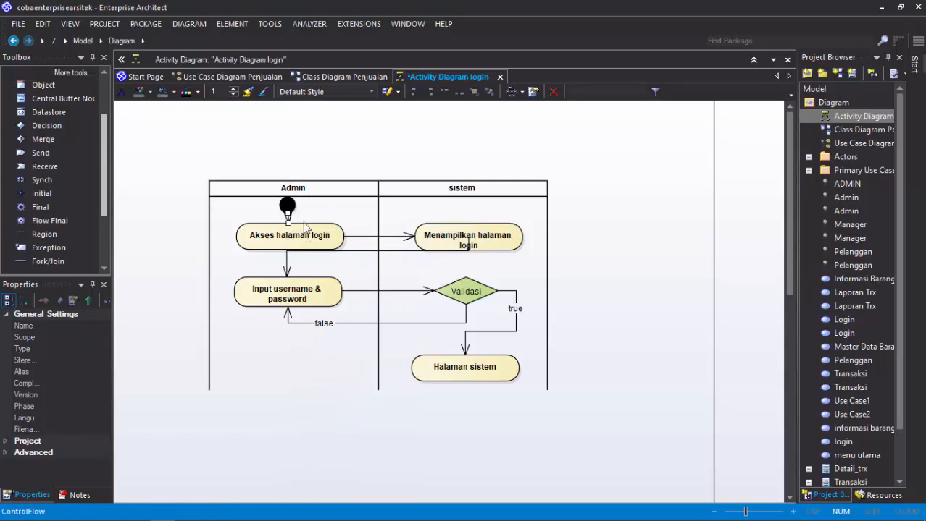
pyautogui.click(289, 209)
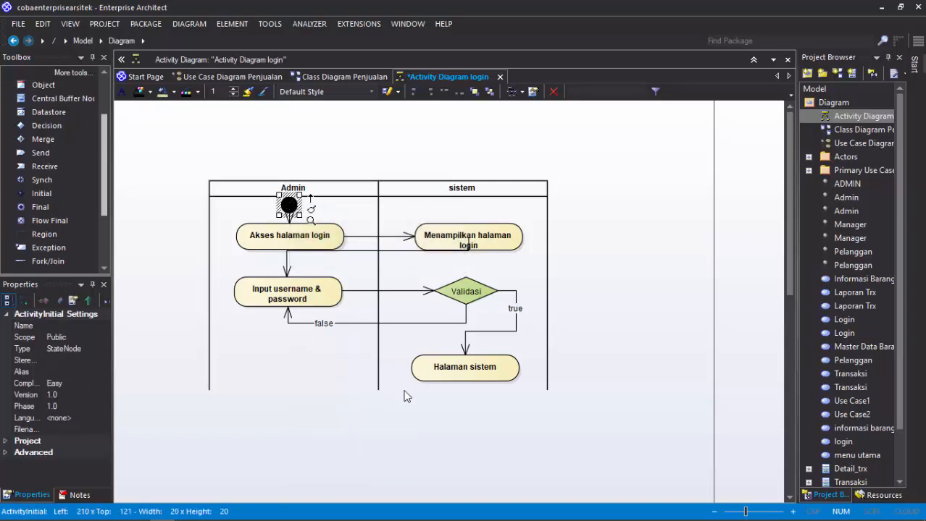
# Step: Add a Final node without a name in the sistem lane, below Halaman sistem
pyautogui.click(470, 407)
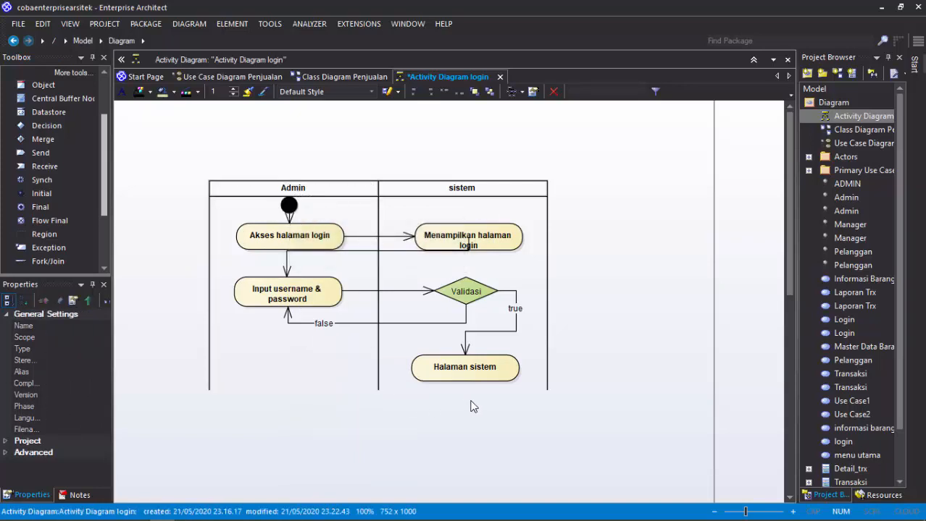
pyautogui.click(42, 209)
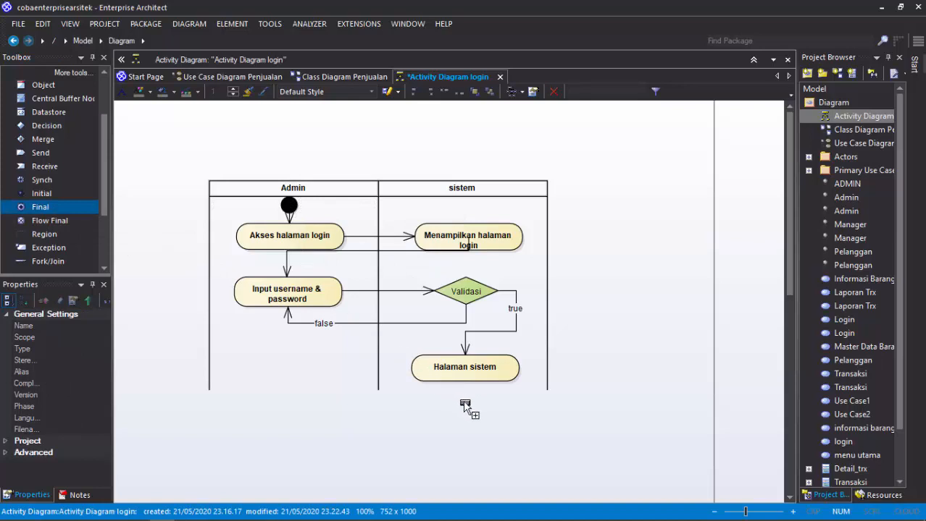
pyautogui.click(500, 424)
pyautogui.press('BackSpace')
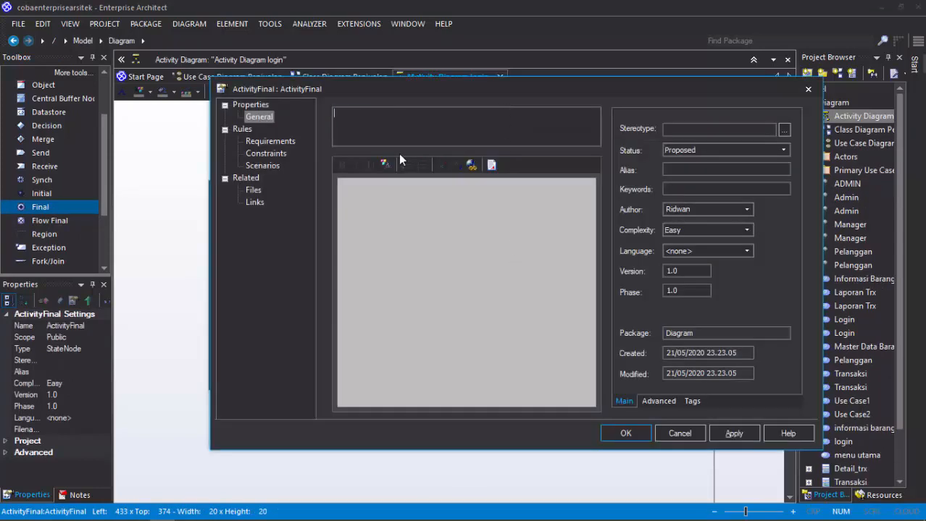
pyautogui.press('Return')
# Step: Connect Halaman sistem to the Final node with a Control Flow
pyautogui.click(480, 363)
pyautogui.moveTo(533, 353); pyautogui.dragTo(469, 407)
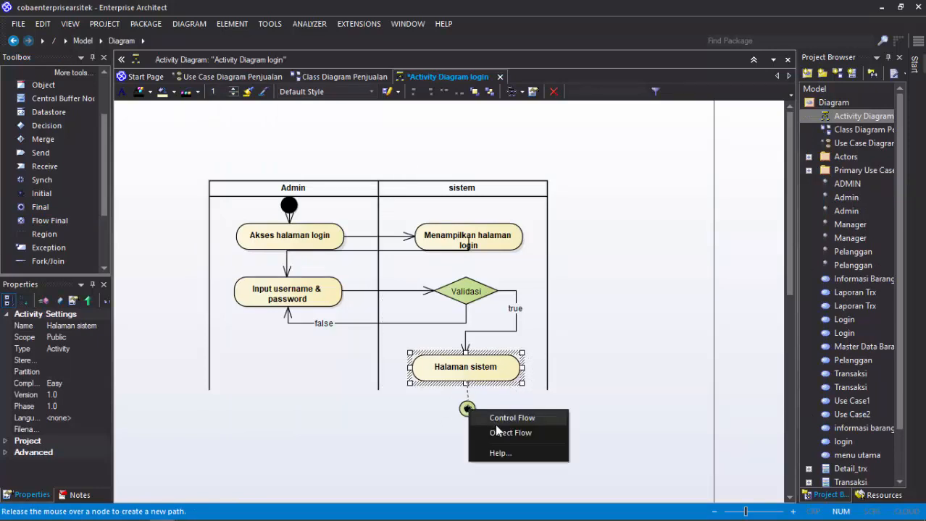
pyautogui.click(498, 419)
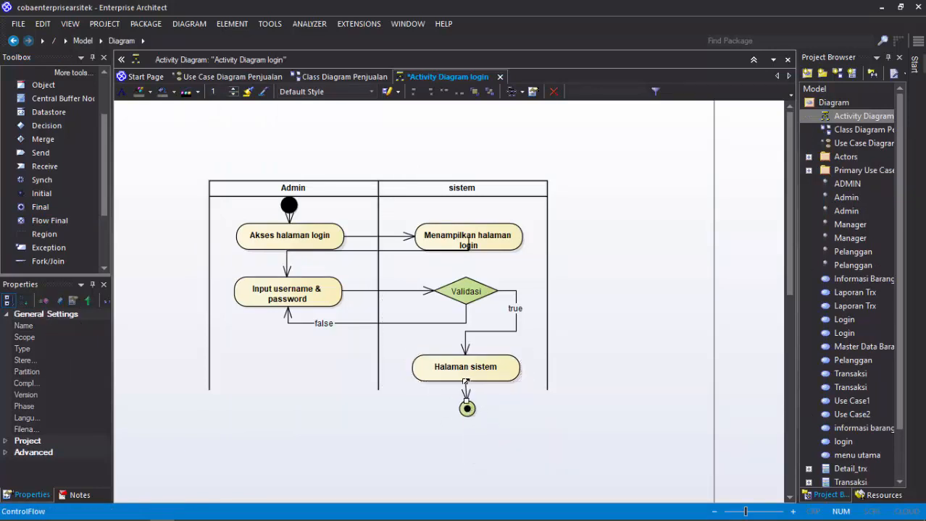
pyautogui.click(482, 421)
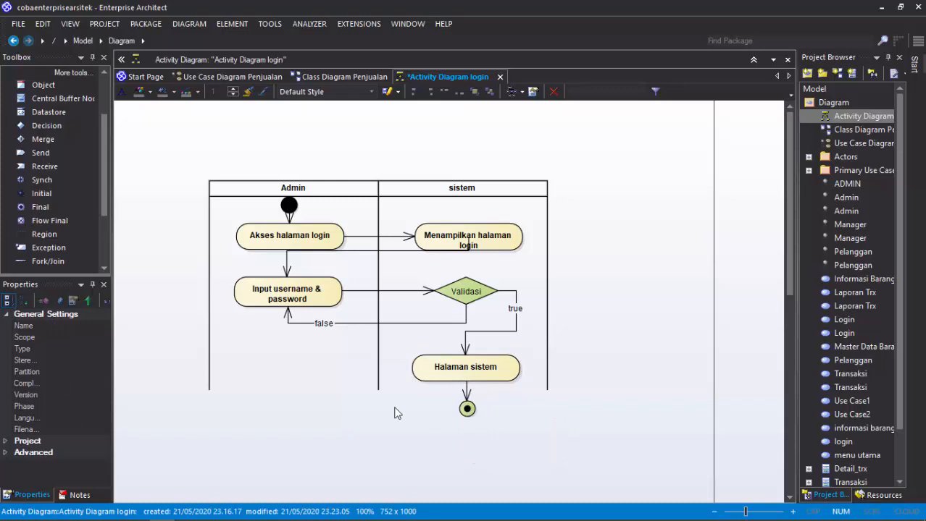
# Step: Lower the horizontal segment of the flow from Menampilkan halaman login to Input username & password so it clears the activity above
pyautogui.click(371, 252)
pyautogui.moveTo(372, 256); pyautogui.dragTo(372, 265)
pyautogui.click(579, 266)
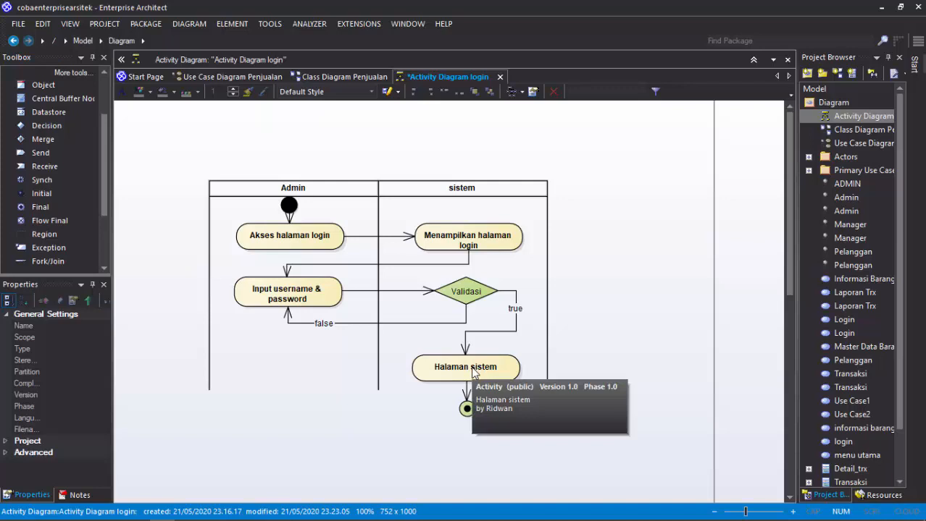
# Step: Create a new UML Behavioral Activity diagram named "Diagram" in the Diagram package
pyautogui.scroll(-1, 59, 217)
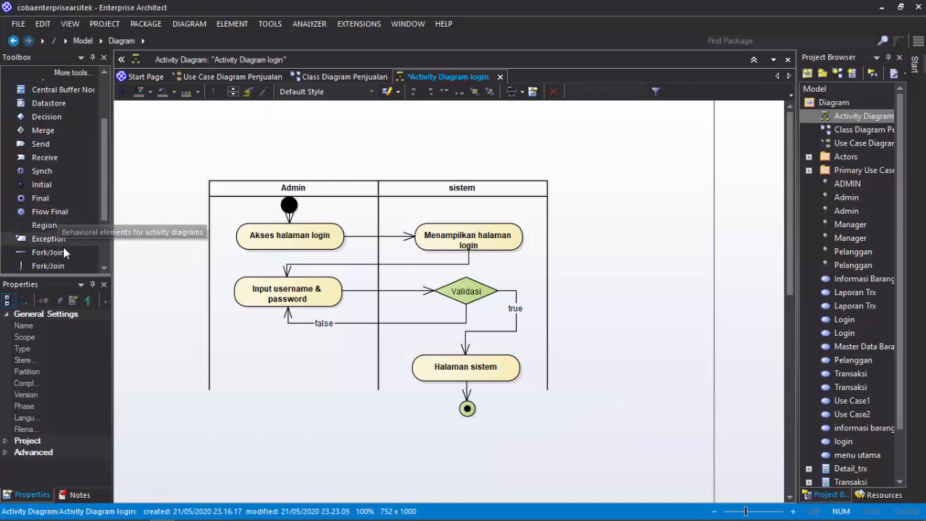
pyautogui.scroll(-1, 62, 250)
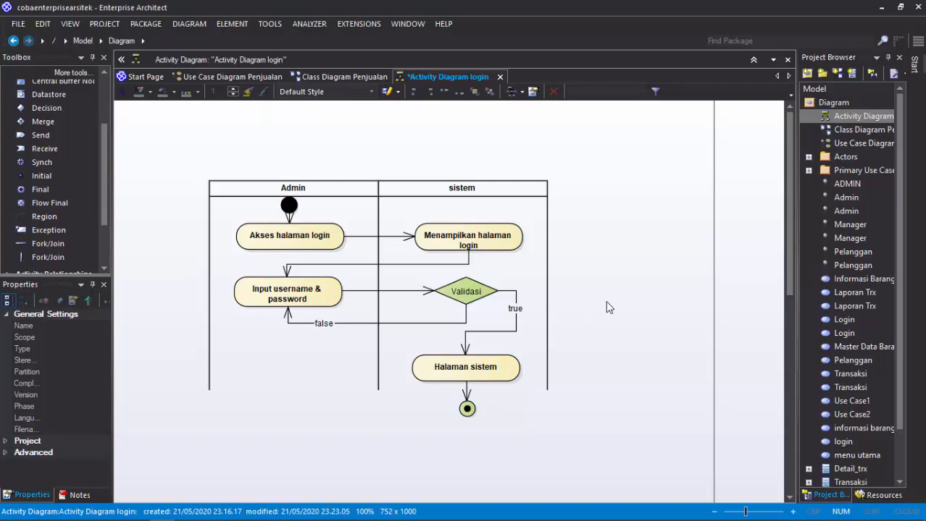
pyautogui.click(837, 73)
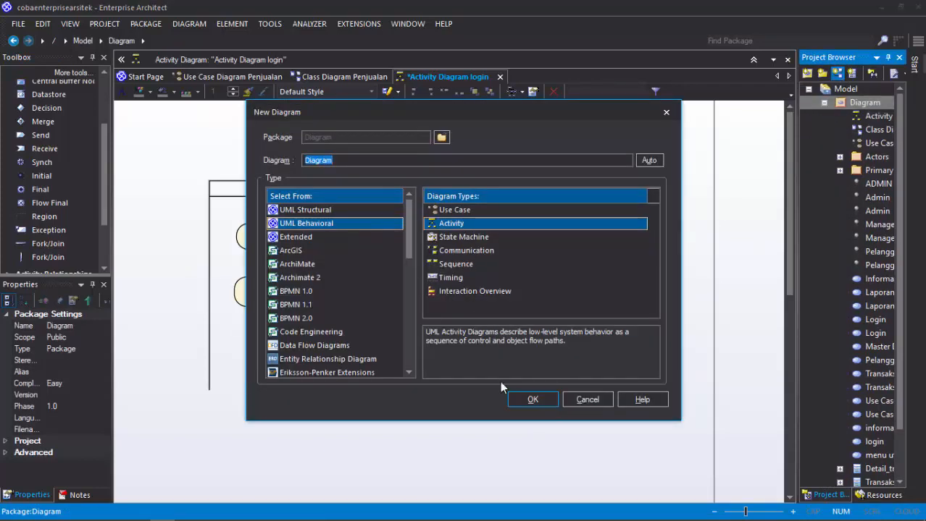
pyautogui.click(520, 401)
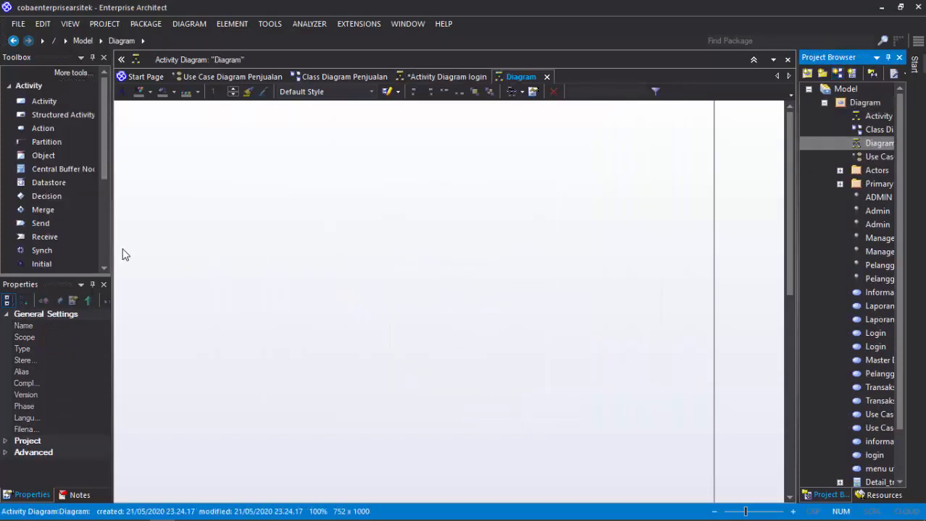
# Step: Add an activity named "Kelola data" near the top of the new diagram and reduce its height to about 41
pyautogui.click(43, 101)
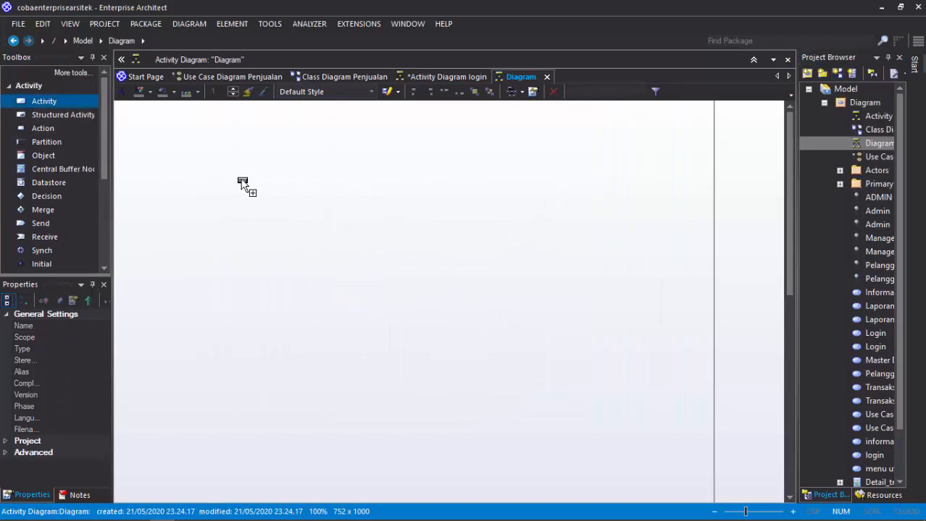
pyautogui.click(271, 162)
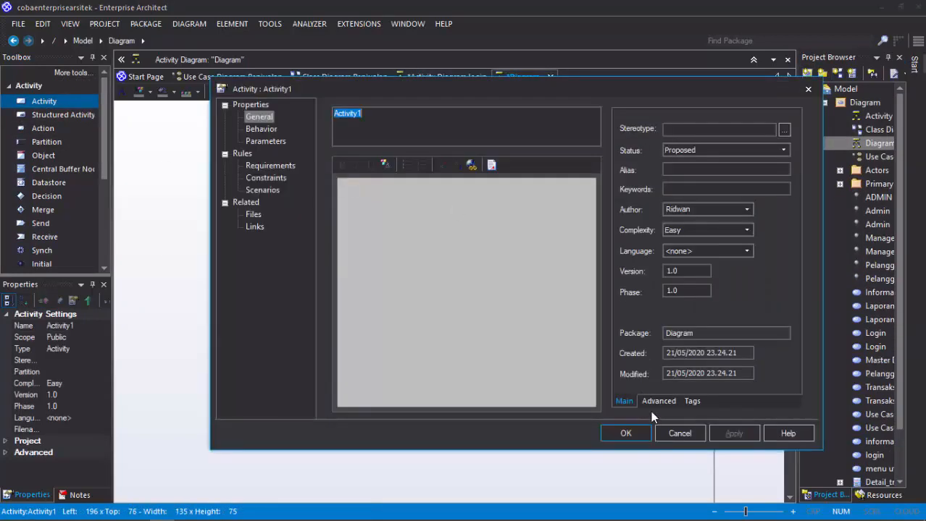
pyautogui.write('Kelola data')
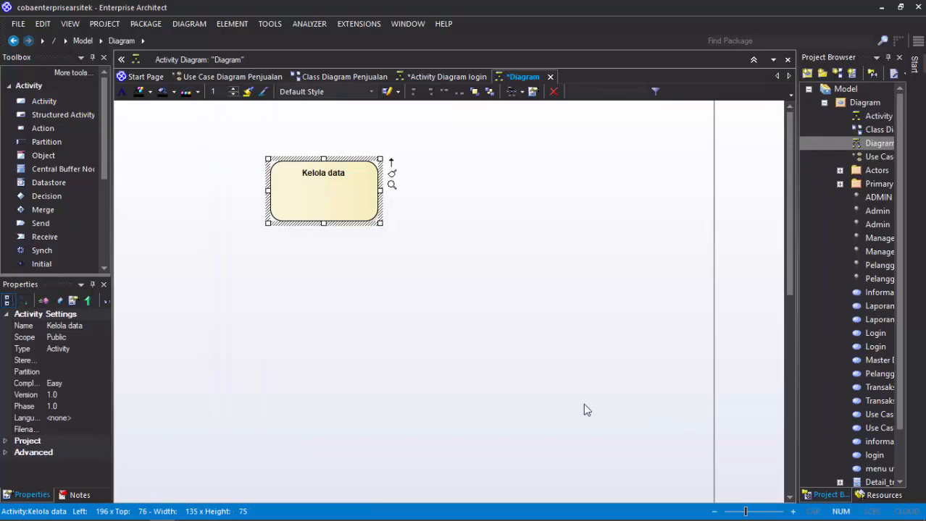
pyautogui.moveTo(323, 223); pyautogui.dragTo(325, 196)
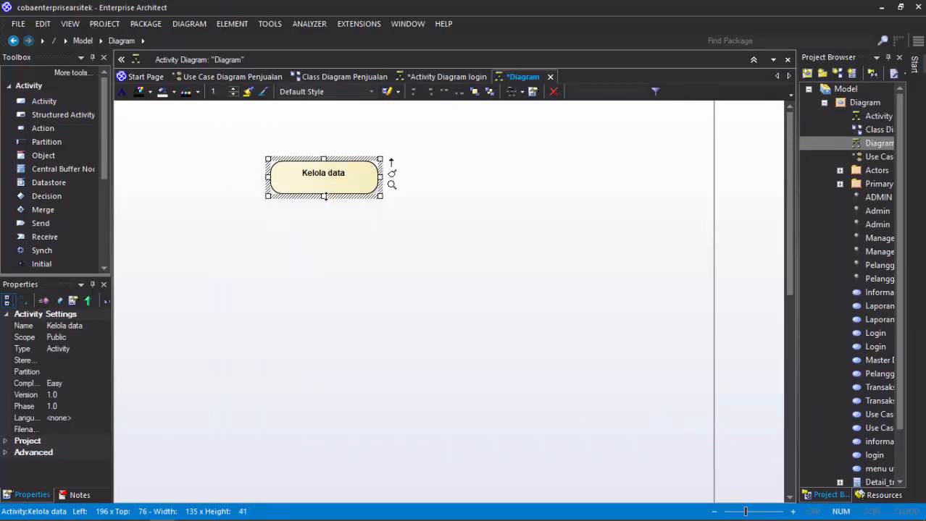
# Step: Add a flat activity named "view data", about 34 high, below Kelola data and slightly to its left
pyautogui.click(255, 323)
pyautogui.write('view data')
pyautogui.press('Return')
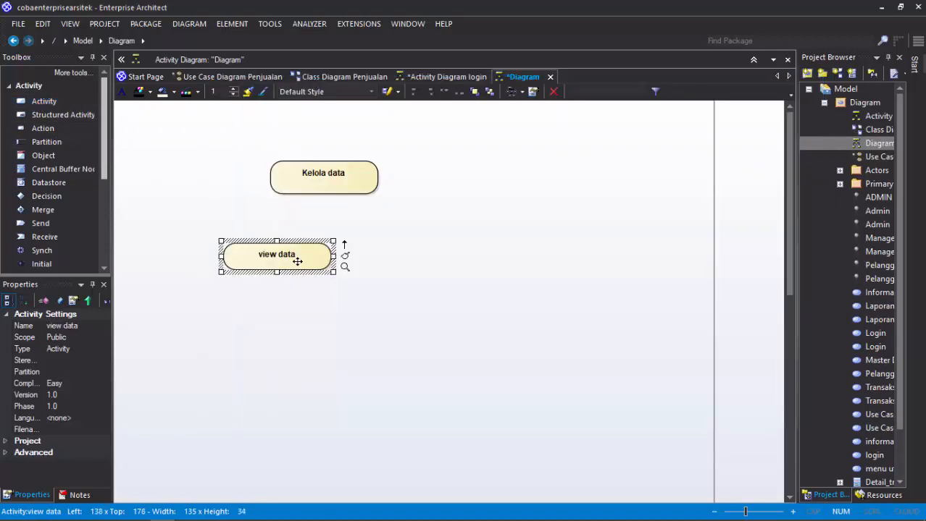
# Step: Duplicate view data as a new element to its right and rename the copy "delete data"
pyautogui.moveTo(310, 262); pyautogui.dragTo(452, 273)
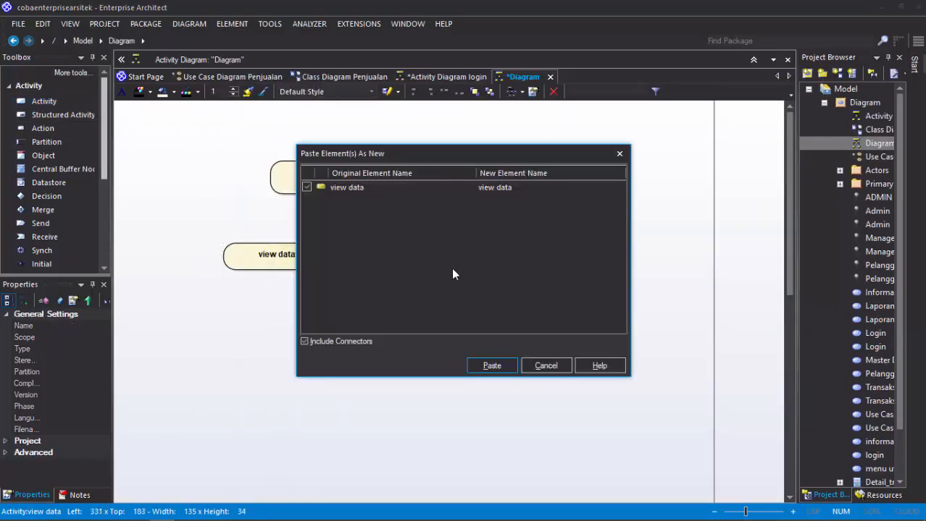
pyautogui.click(491, 366)
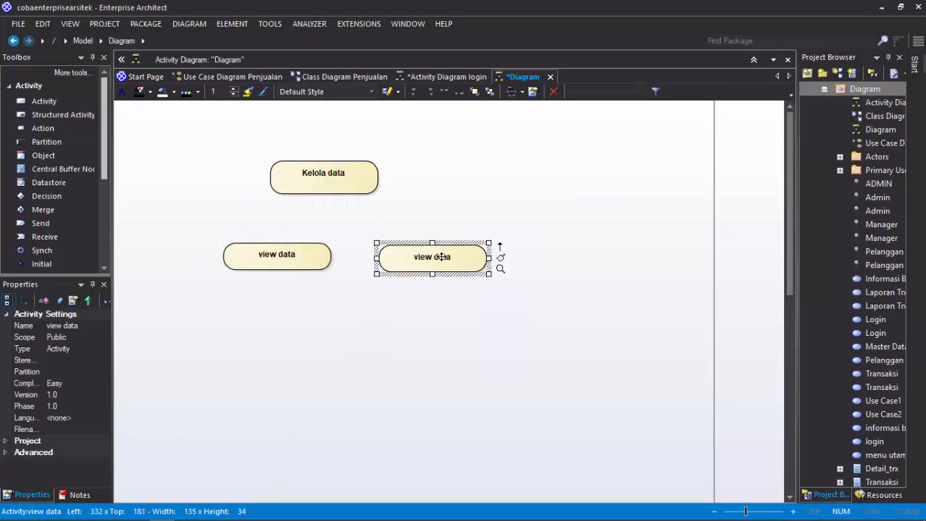
pyautogui.doubleClick(441, 257)
pyautogui.write('delete data')
pyautogui.press('Return')
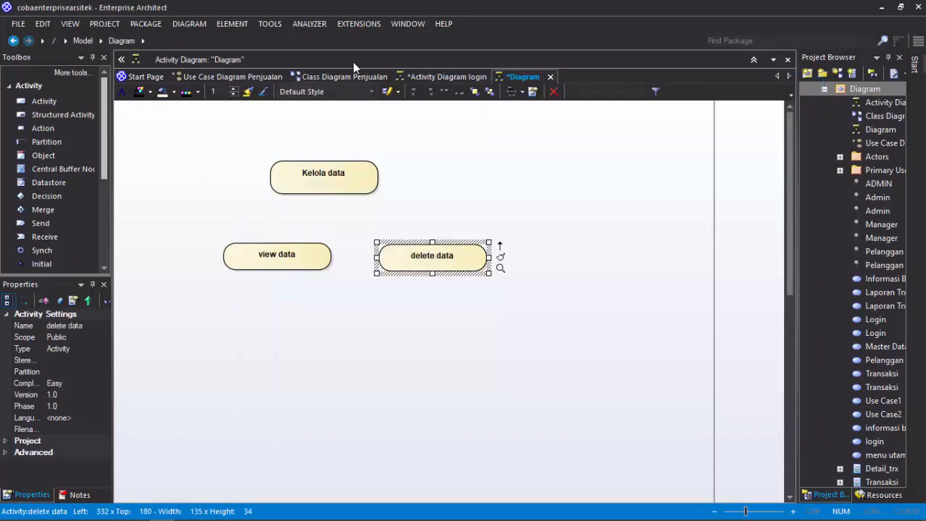
# Step: Space view data and delete data further apart below Kelola data, keeping them roughly level
pyautogui.click(312, 265)
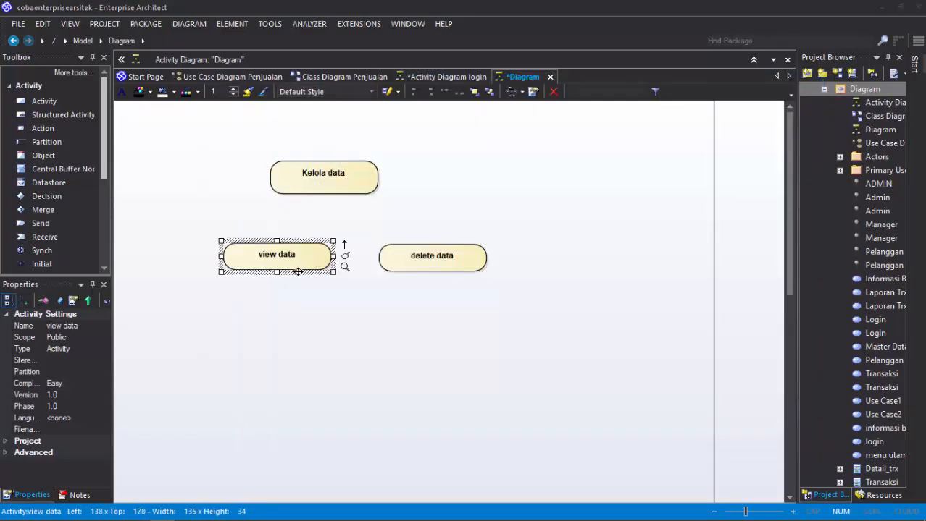
pyautogui.doubleClick(298, 271)
pyautogui.click(624, 434)
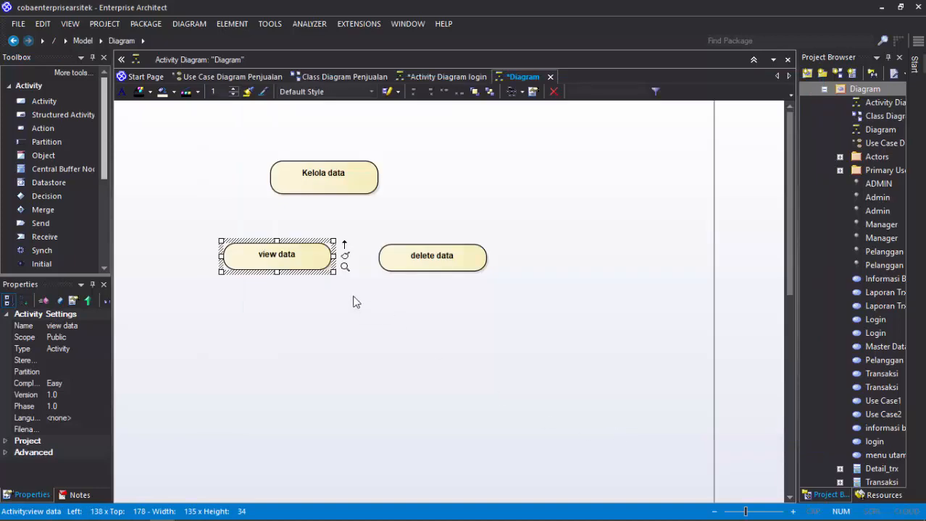
pyautogui.moveTo(315, 264); pyautogui.dragTo(306, 268)
pyautogui.moveTo(421, 267); pyautogui.dragTo(417, 271)
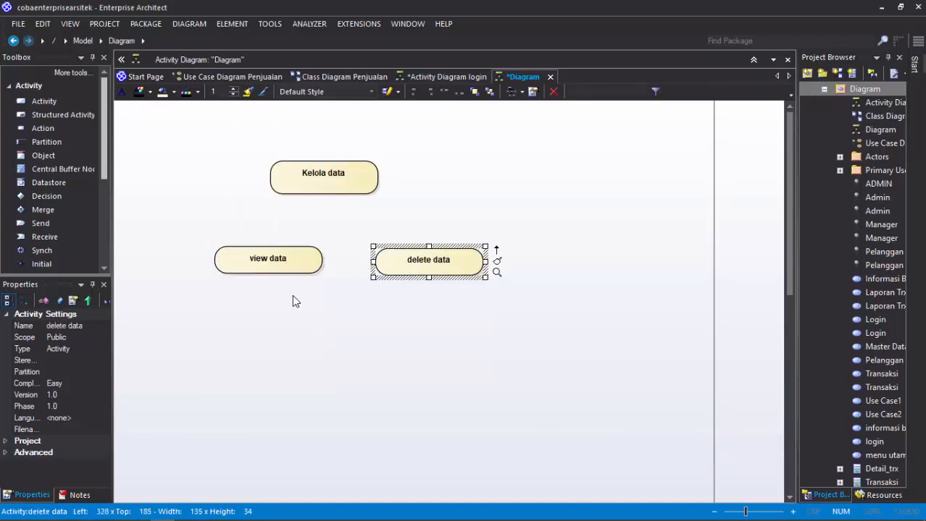
pyautogui.moveTo(300, 269); pyautogui.dragTo(279, 272)
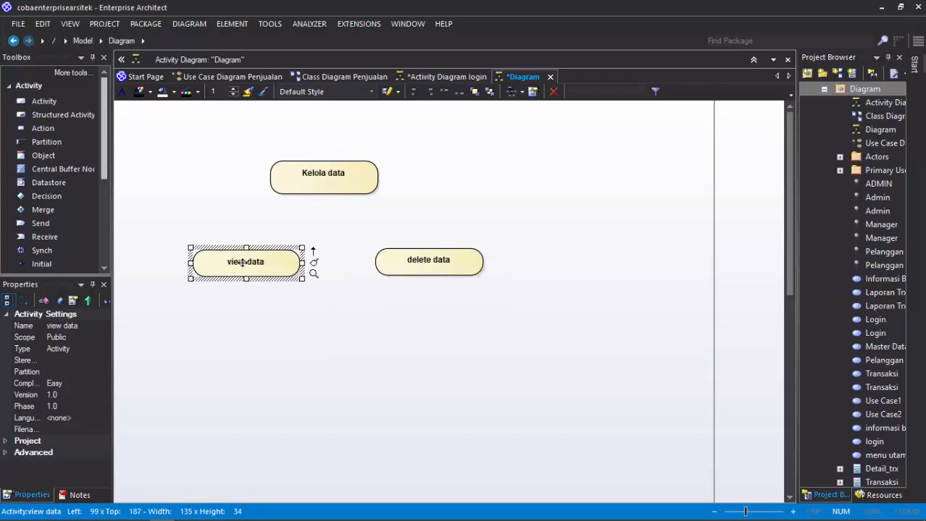
# Step: Add a horizontal Fork/Join bar without a name centred between Kelola data and the two lower activities
pyautogui.scroll(-2, 66, 232)
pyautogui.scroll(-2, 69, 236)
pyautogui.click(55, 200)
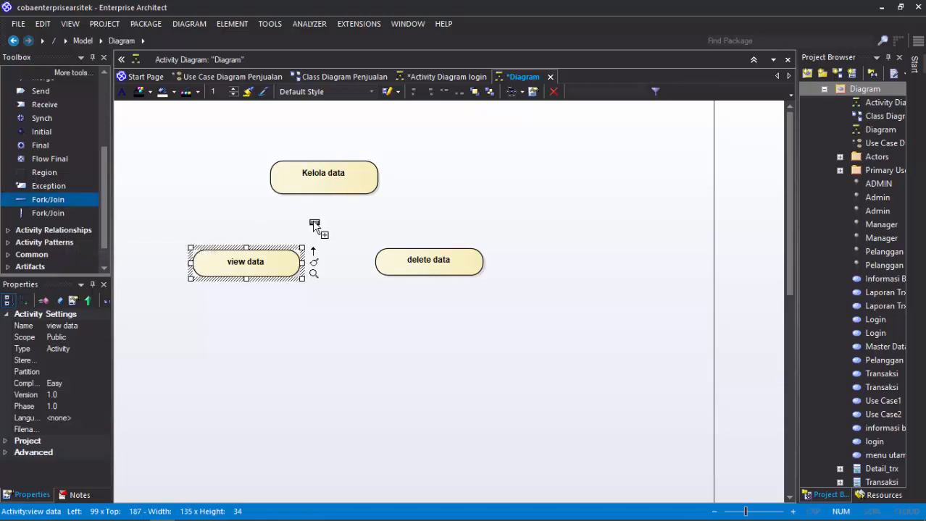
pyautogui.click(385, 301)
pyautogui.click(626, 434)
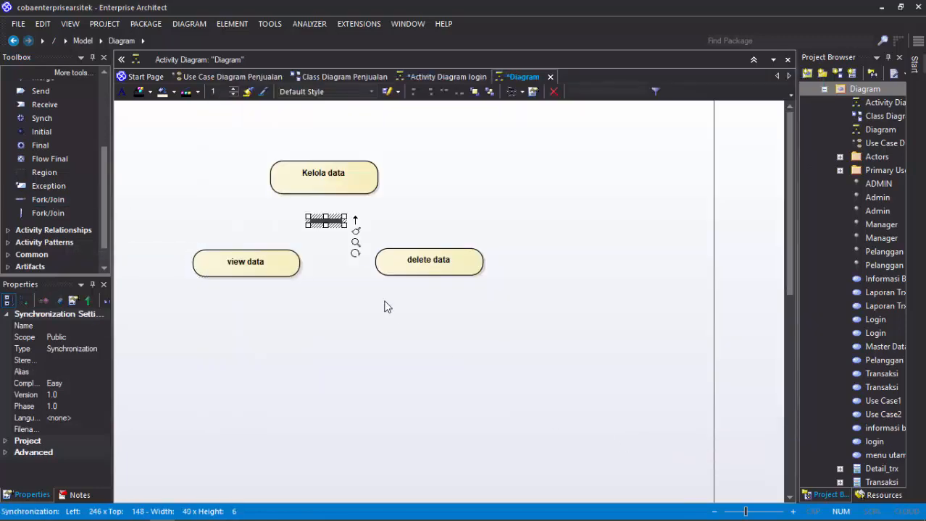
# Step: Connect Kelola data to the fork bar with a Control Flow
pyautogui.click(333, 195)
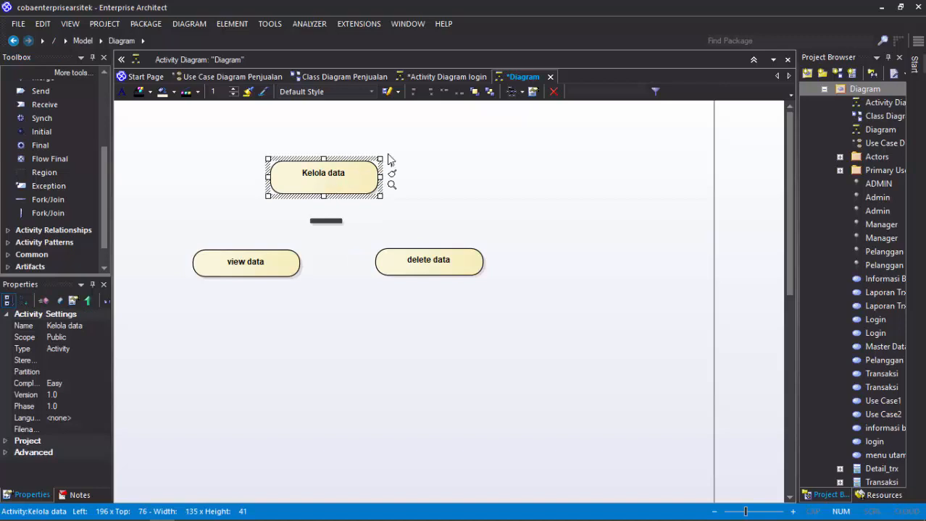
pyautogui.moveTo(391, 163); pyautogui.dragTo(329, 222)
pyautogui.click(372, 226)
# Step: Connect the fork bar to both view data and delete data with Control Flows
pyautogui.click(328, 220)
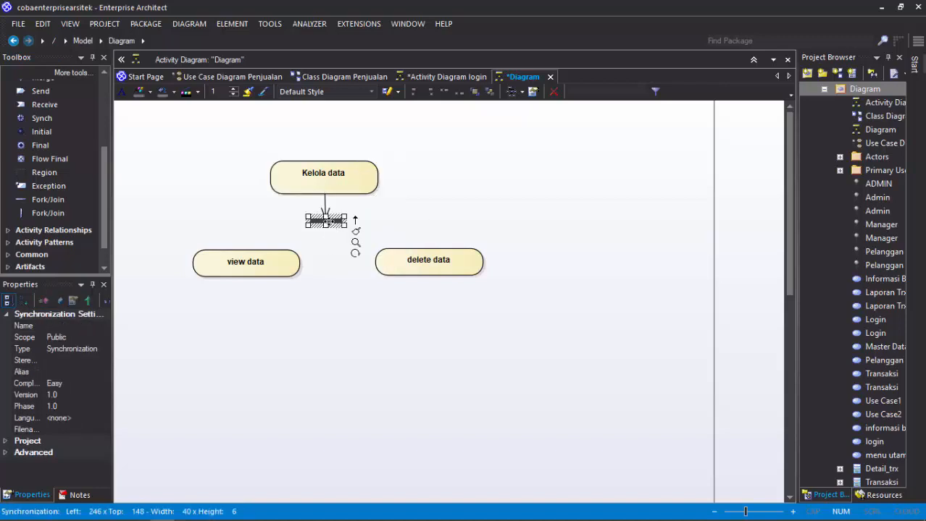
pyautogui.moveTo(357, 221); pyautogui.dragTo(359, 230)
pyautogui.moveTo(237, 244); pyautogui.dragTo(239, 250)
pyautogui.click(276, 8)
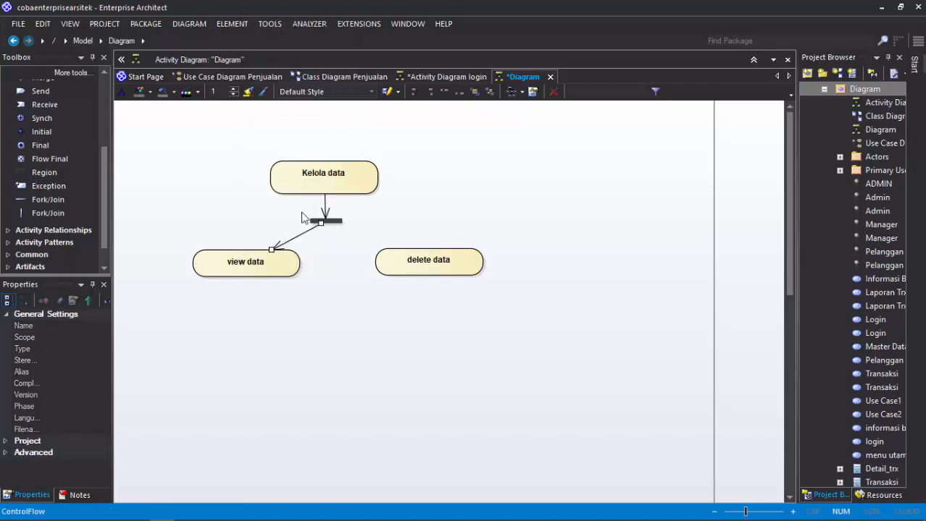
pyautogui.click(326, 220)
pyautogui.moveTo(356, 222); pyautogui.dragTo(409, 241)
pyautogui.click(450, 8)
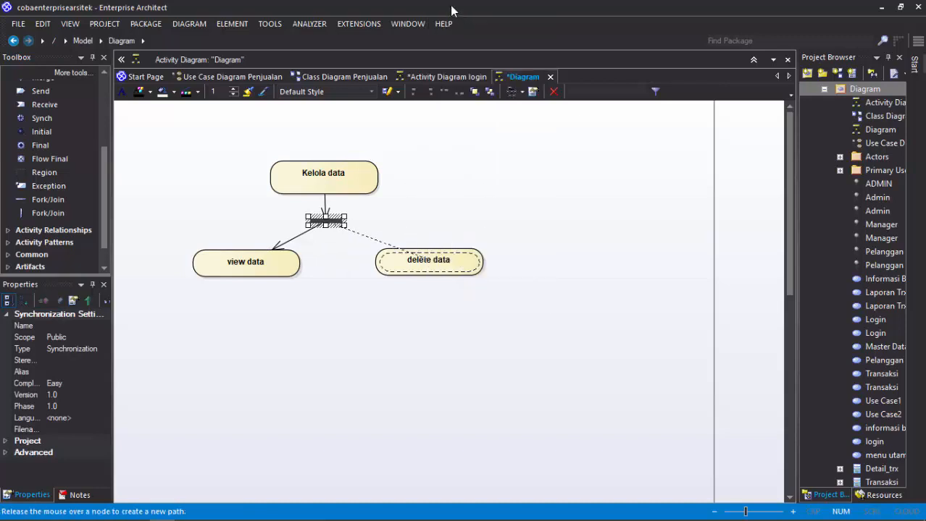
pyautogui.click(411, 318)
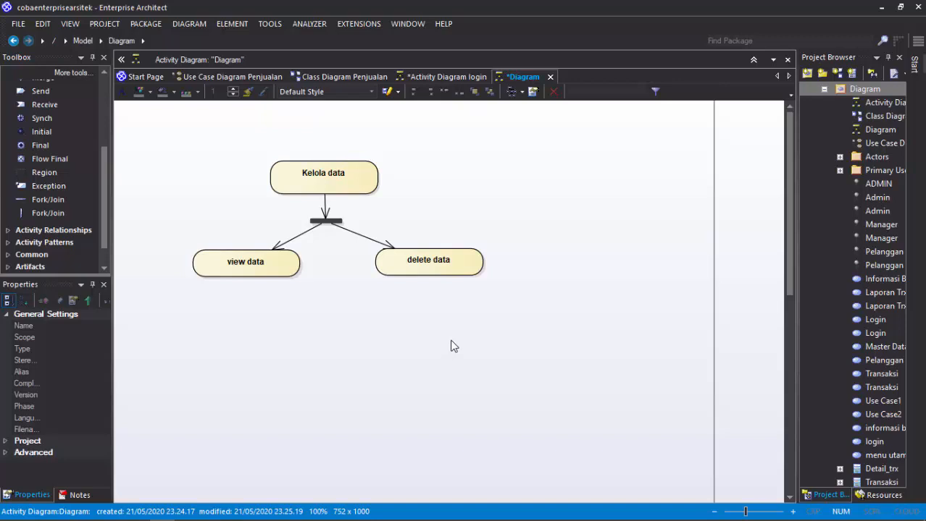
# Step: Duplicate Kelola data, view data and delete data below the originals, spreading the lower pair and placing the Kelola data copy beneath it
pyautogui.click(274, 269)
pyautogui.keyDown('ctrl'); pyautogui.click(417, 265); pyautogui.keyUp('ctrl')
pyautogui.keyDown('ctrl'); pyautogui.click(328, 184); pyautogui.keyUp('ctrl')
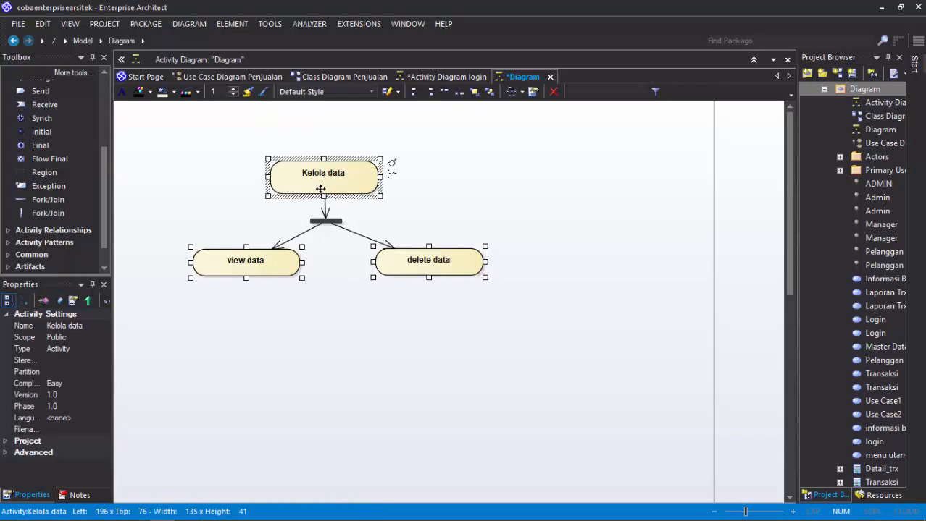
pyautogui.hotkey('ctrl', 'v')
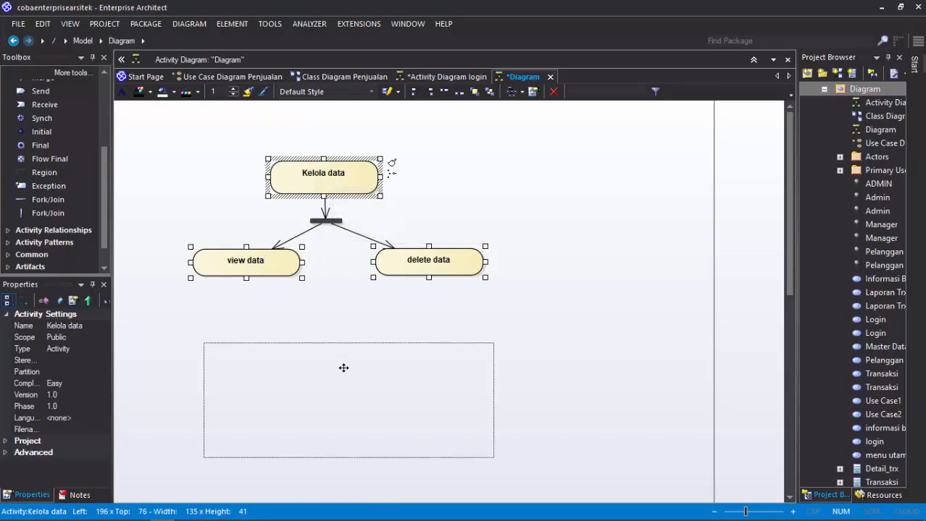
pyautogui.click(355, 363)
pyautogui.click(480, 367)
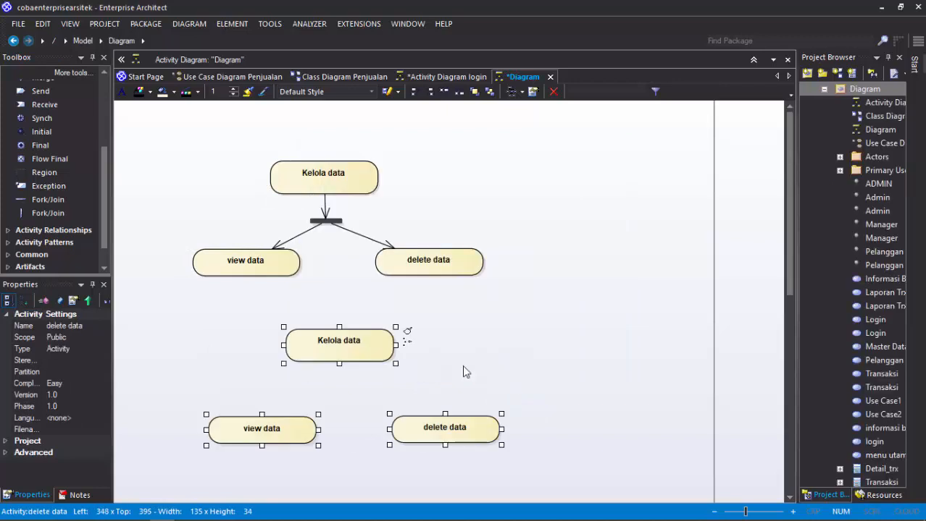
pyautogui.moveTo(353, 345); pyautogui.dragTo(366, 482)
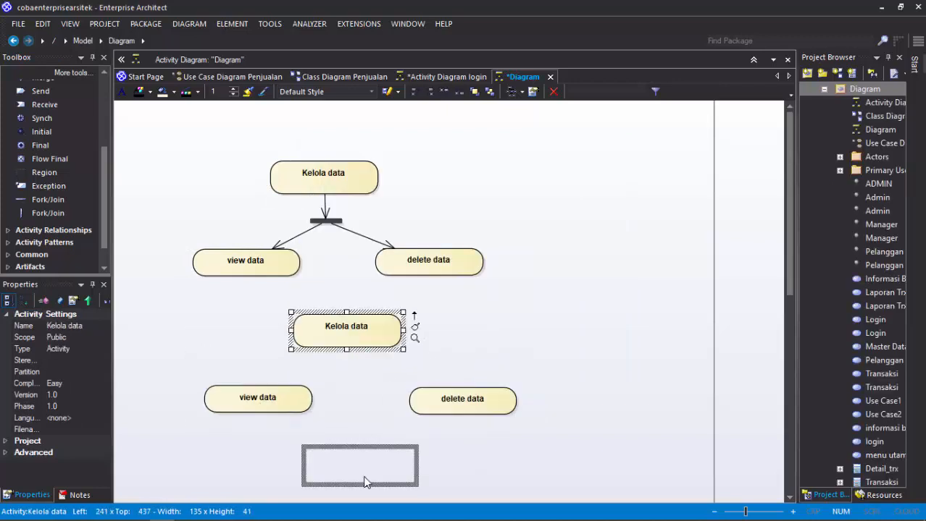
pyautogui.scroll(-4, 391, 475)
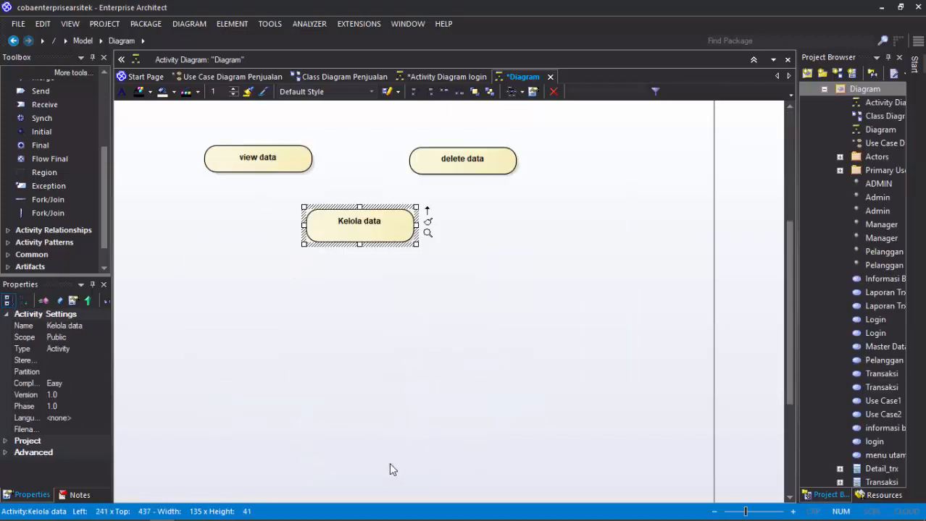
# Step: Rename the lower Kelola data copy as selesai, placing it slightly lower and reducing its height to about 31
pyautogui.moveTo(387, 219); pyautogui.dragTo(374, 231)
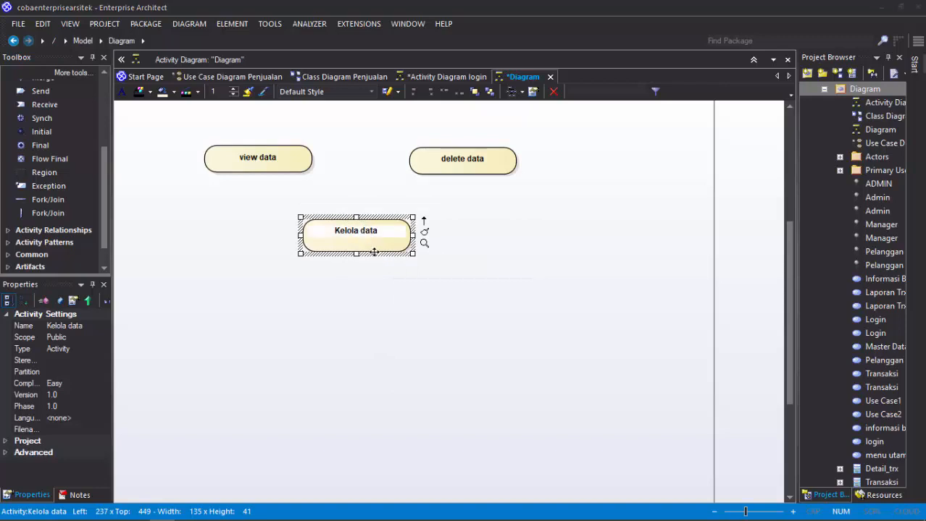
pyautogui.doubleClick(373, 250)
pyautogui.moveTo(376, 113); pyautogui.dragTo(282, 125)
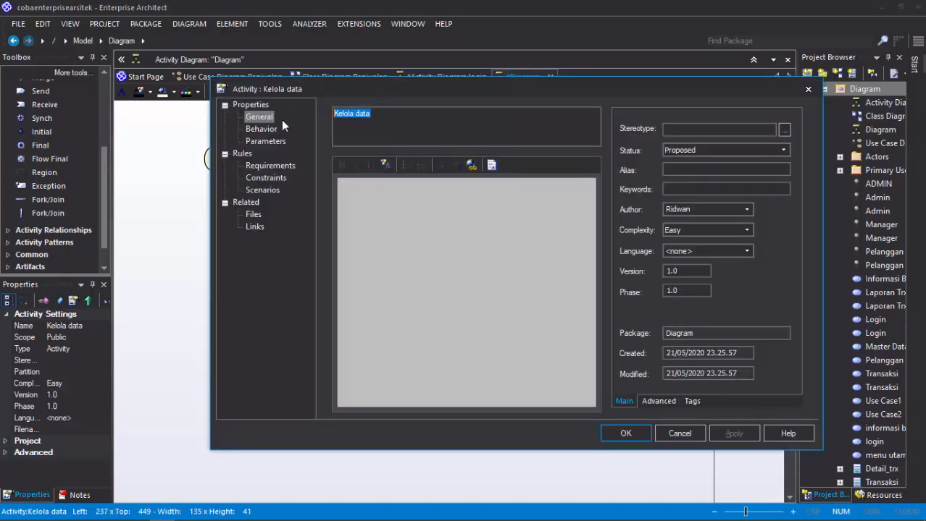
pyautogui.write('selesai')
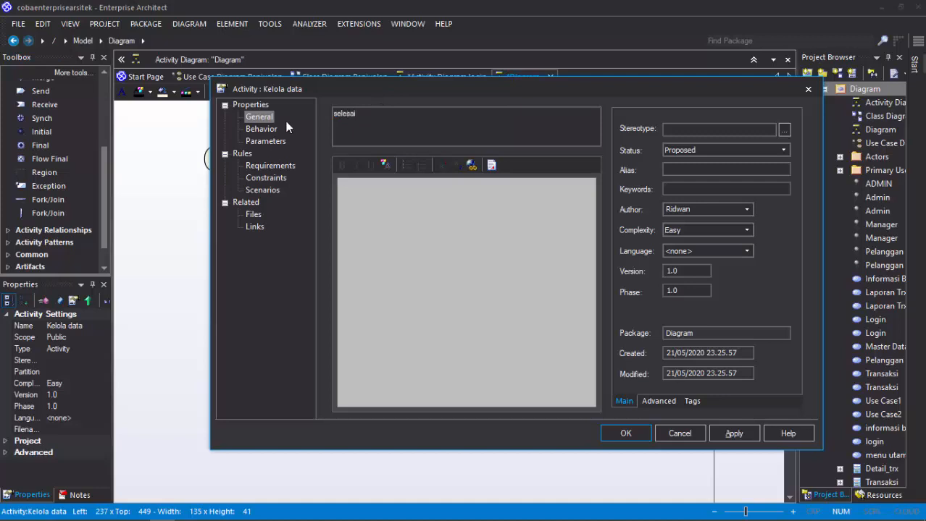
pyautogui.click(734, 433)
pyautogui.click(638, 433)
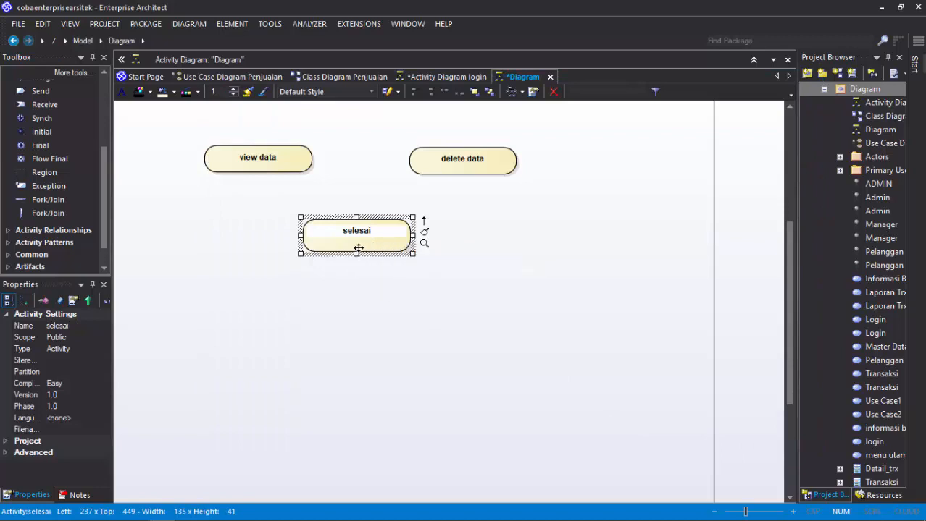
pyautogui.moveTo(355, 253); pyautogui.dragTo(356, 243)
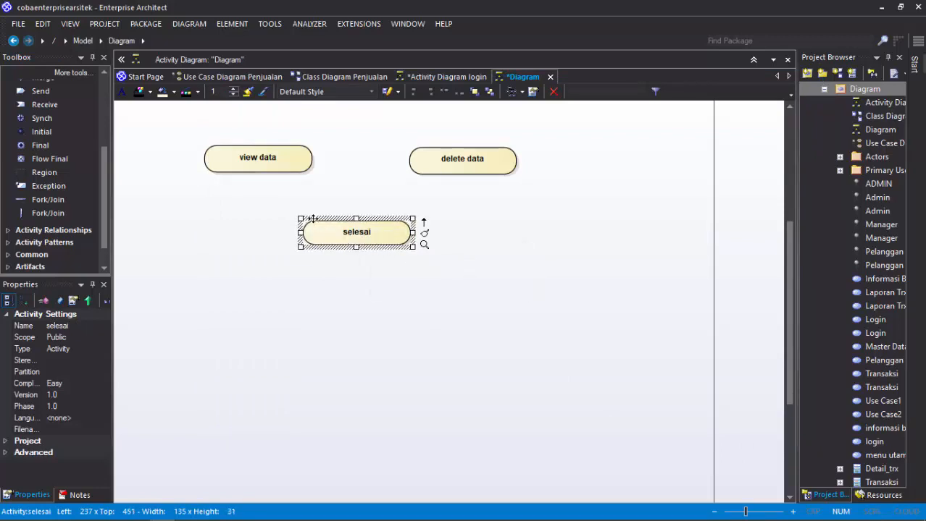
# Step: Rename the copied view data activity above selesai as cancel input
pyautogui.click(272, 156)
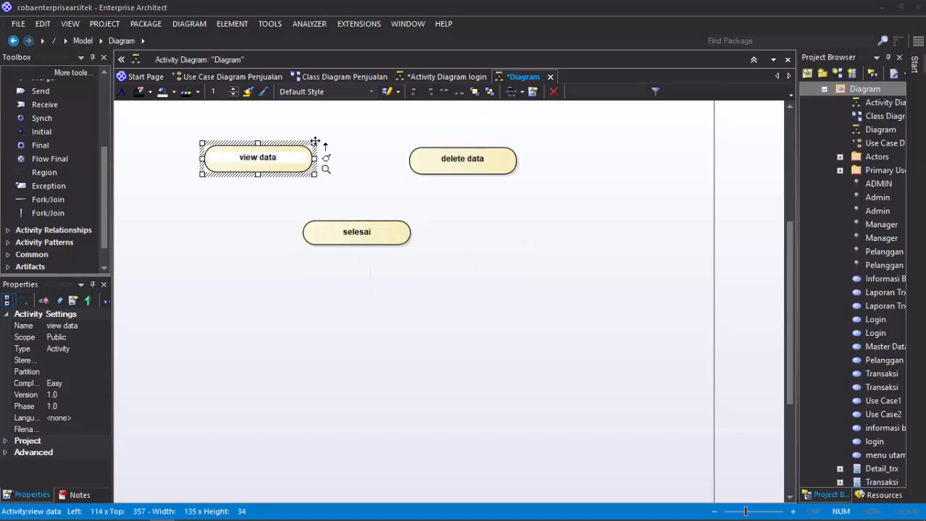
pyautogui.doubleClick(273, 157)
pyautogui.write('cancel input')
pyautogui.press('Return')
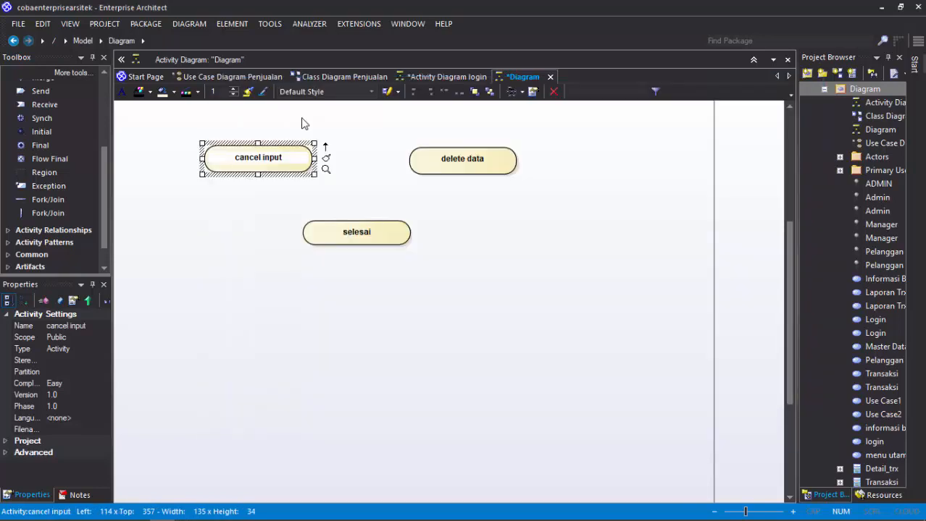
# Step: Rename the copied delete data activity as sukses input, shifting it slightly upward
pyautogui.click(478, 165)
pyautogui.moveTo(478, 166); pyautogui.dragTo(469, 156)
pyautogui.doubleClick(470, 157)
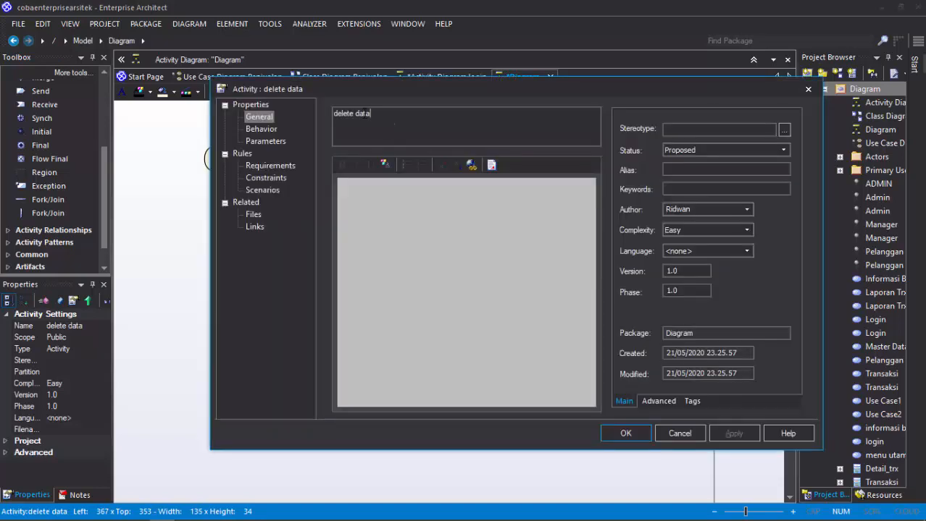
pyautogui.moveTo(383, 121); pyautogui.dragTo(295, 111)
pyautogui.write('sukses input')
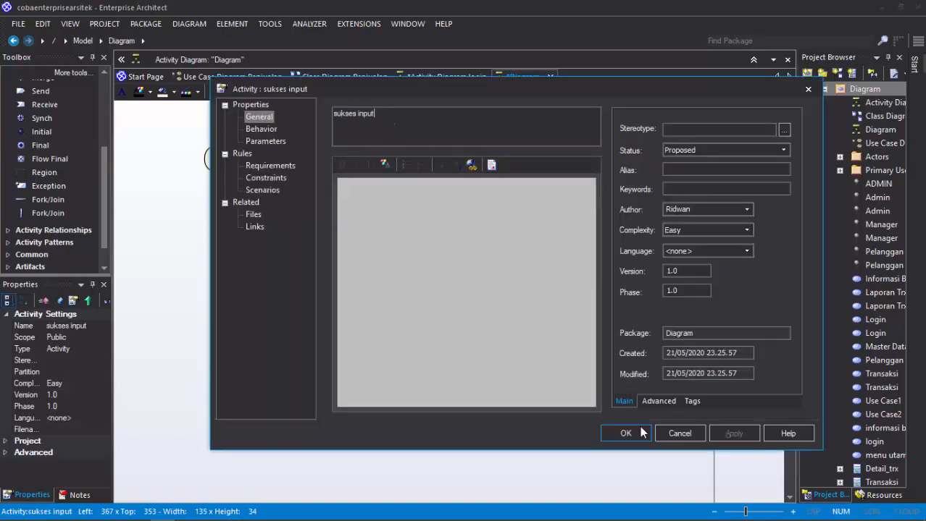
pyautogui.click(626, 433)
pyautogui.click(467, 200)
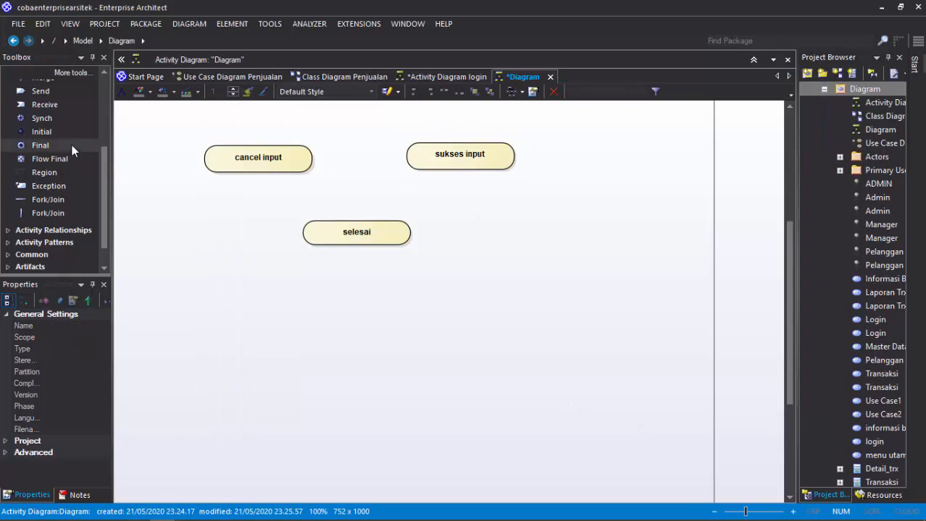
# Step: Rename the selesai activity as pesan selesai and shift it slightly lower beneath the two input activities
pyautogui.click(360, 236)
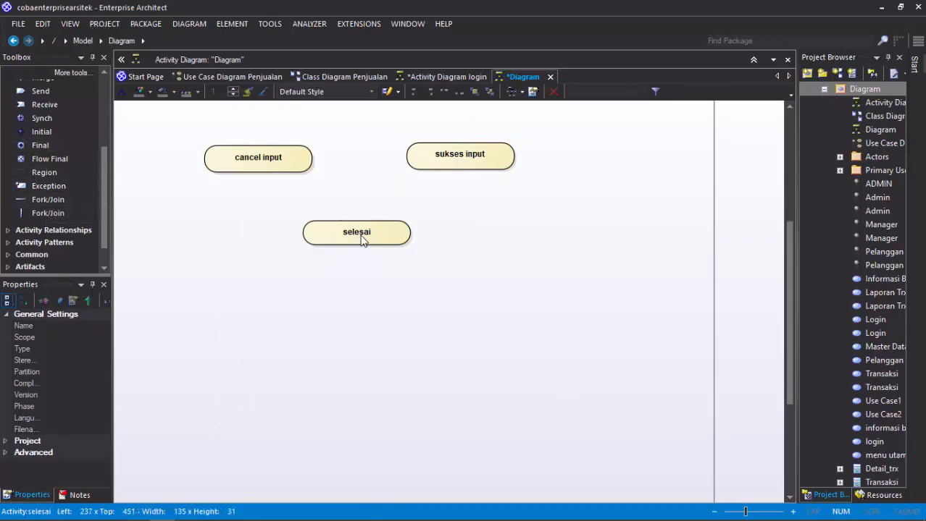
pyautogui.moveTo(369, 236); pyautogui.dragTo(371, 243)
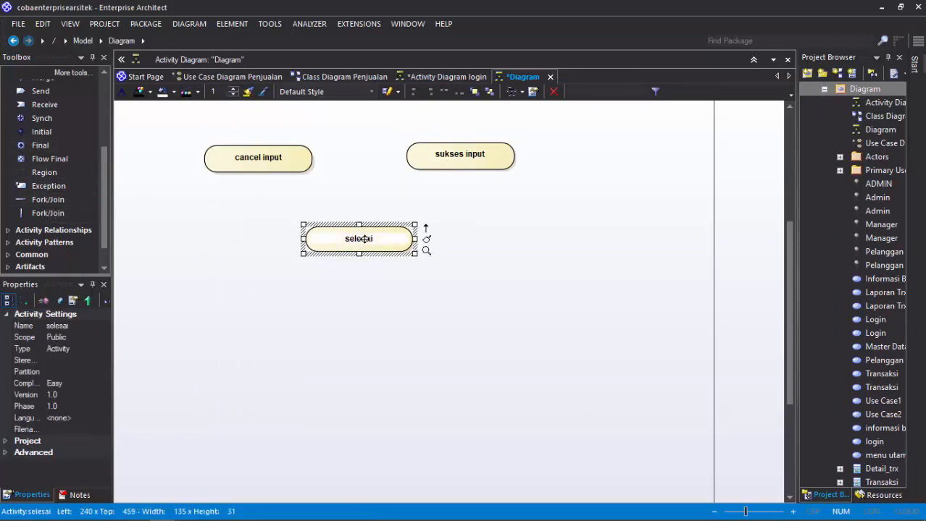
pyautogui.doubleClick(407, 251)
pyautogui.write('pesan')
pyautogui.press('Return')
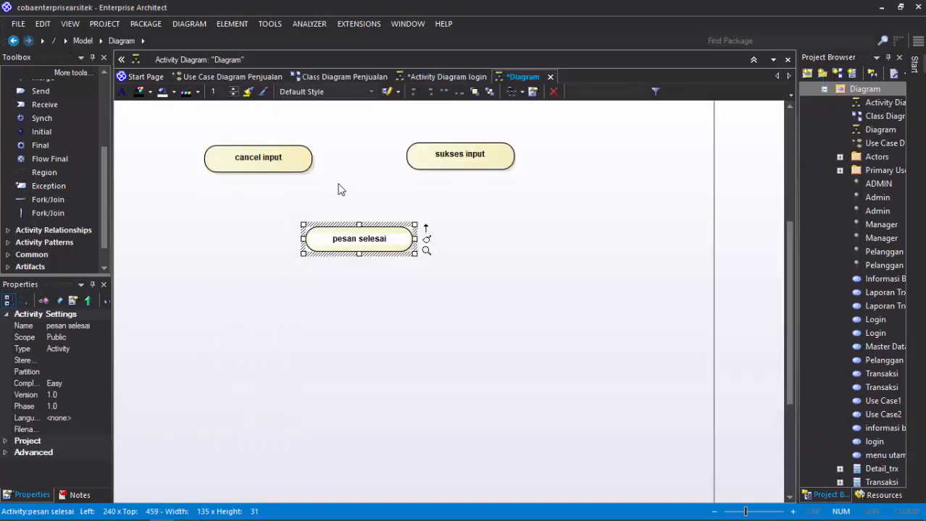
pyautogui.moveTo(388, 250); pyautogui.dragTo(387, 251)
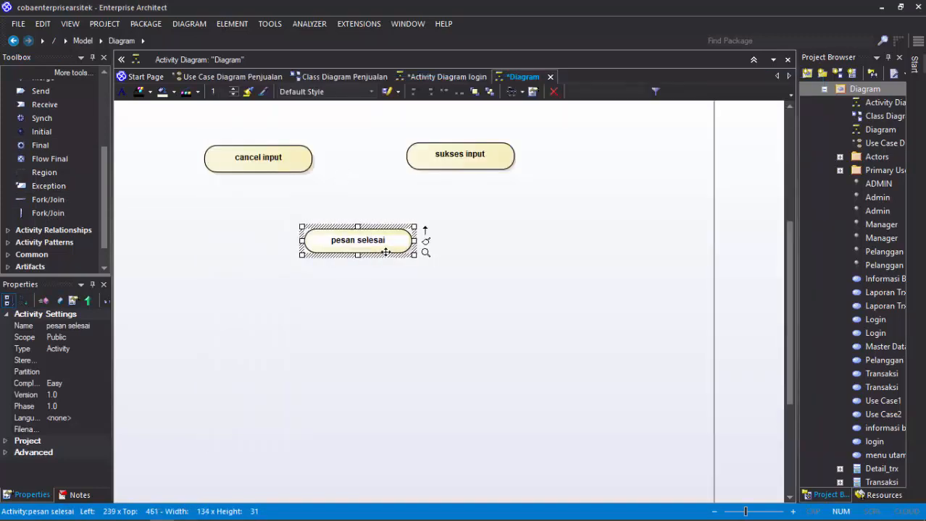
pyautogui.click(385, 206)
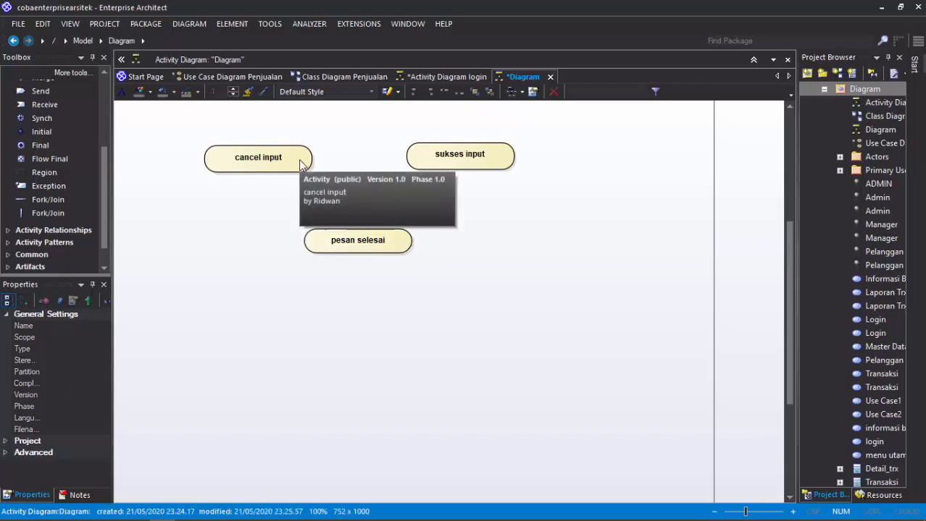
# Step: Add an unnamed horizontal Fork/Join bar just above pesan selesai and connect cancel input to it
pyautogui.click(302, 164)
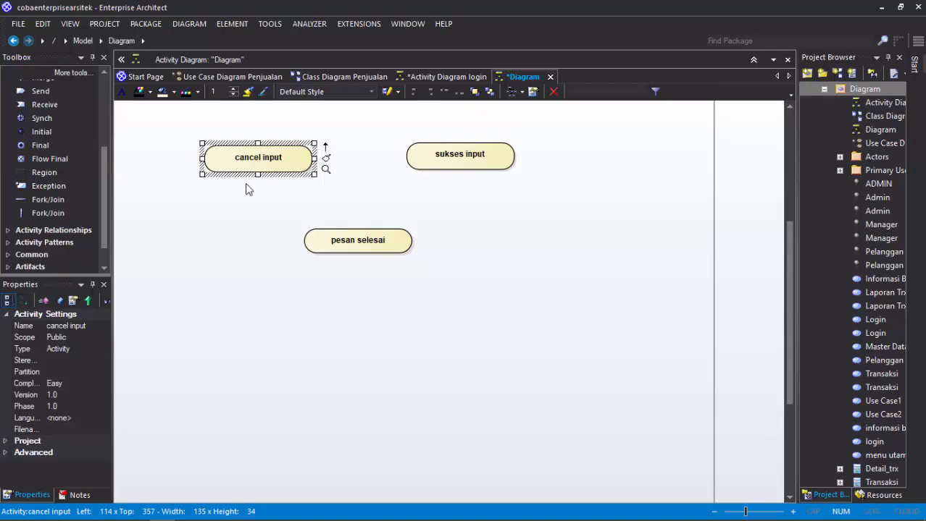
pyautogui.click(381, 242)
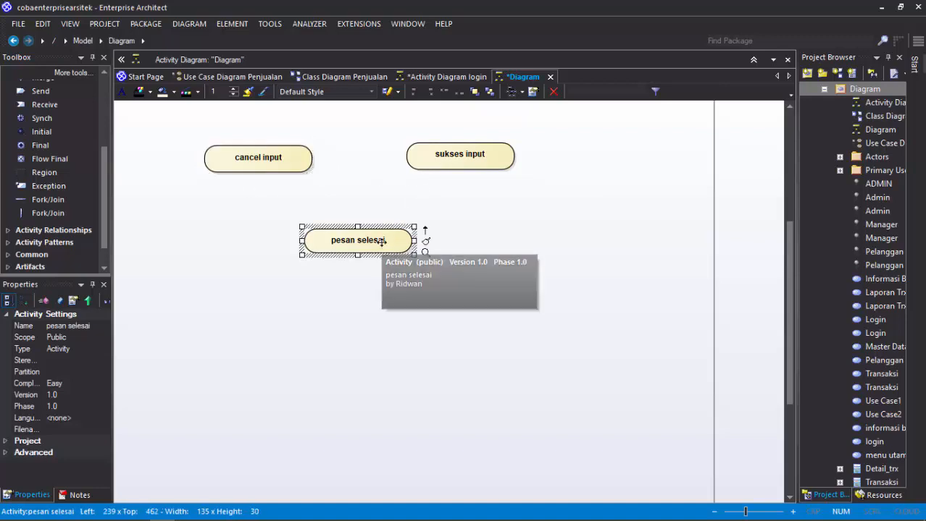
pyautogui.click(456, 160)
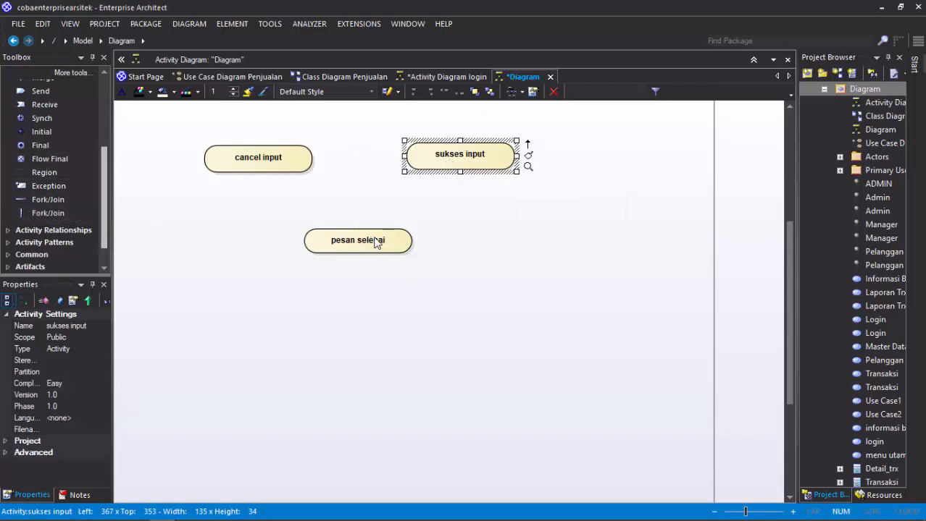
pyautogui.moveTo(43, 209); pyautogui.dragTo(361, 215)
# Step: Connect sukses input to the join bar and move pesan selesai further down below the bar
pyautogui.click(449, 168)
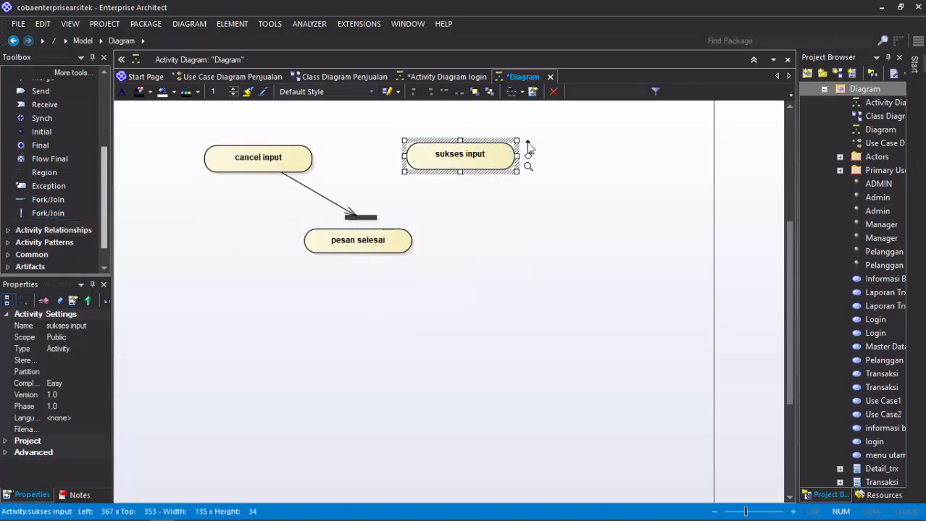
pyautogui.moveTo(528, 146); pyautogui.dragTo(345, 273)
pyautogui.click(397, 221)
pyautogui.click(368, 244)
pyautogui.click(276, 239)
# Step: Connect the join bar to pesan selesai with a Control Flow
pyautogui.click(360, 217)
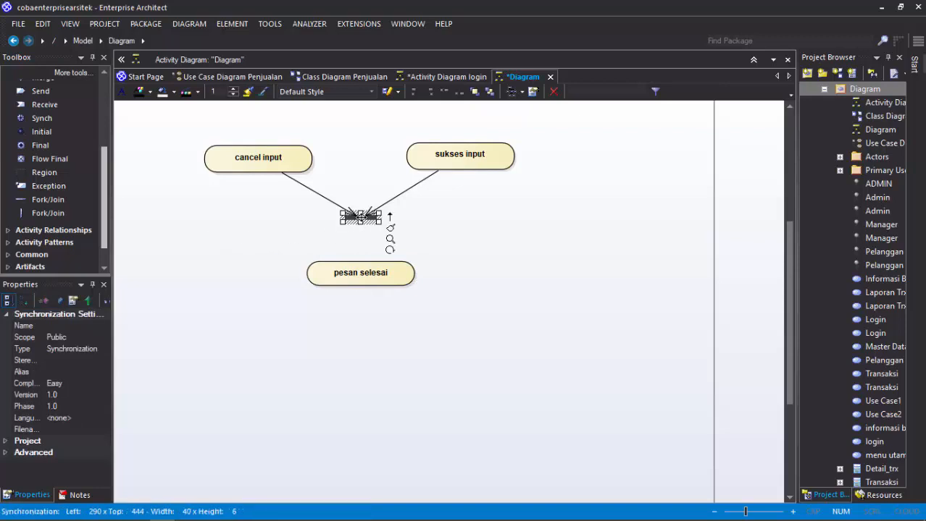
pyautogui.moveTo(390, 221); pyautogui.dragTo(354, 270)
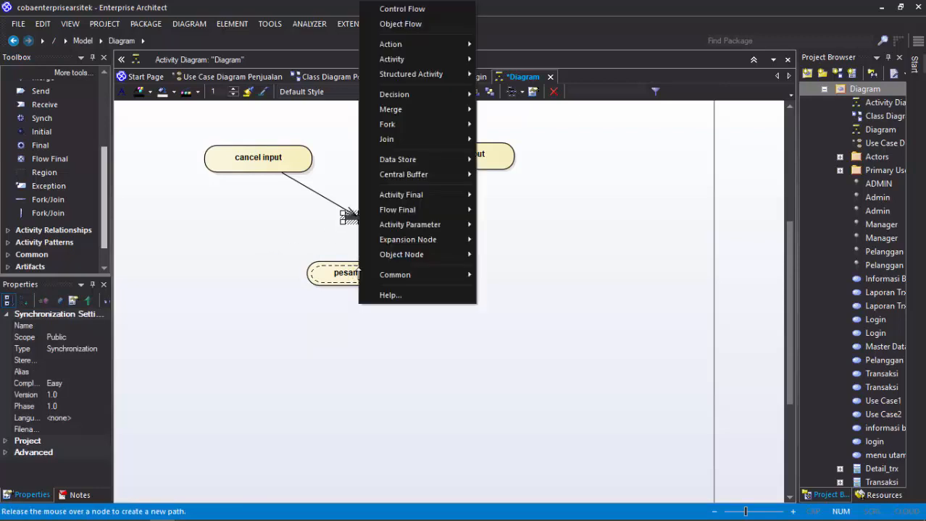
pyautogui.click(407, 9)
pyautogui.click(475, 345)
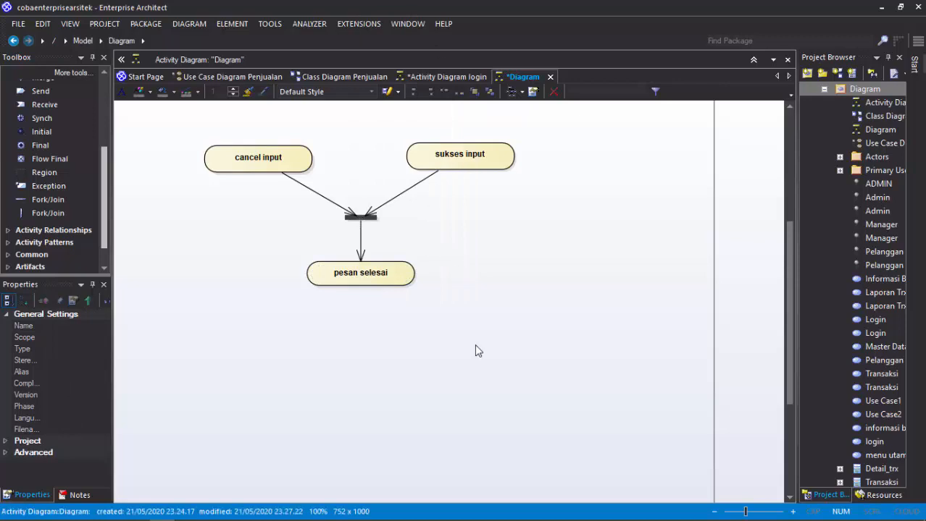